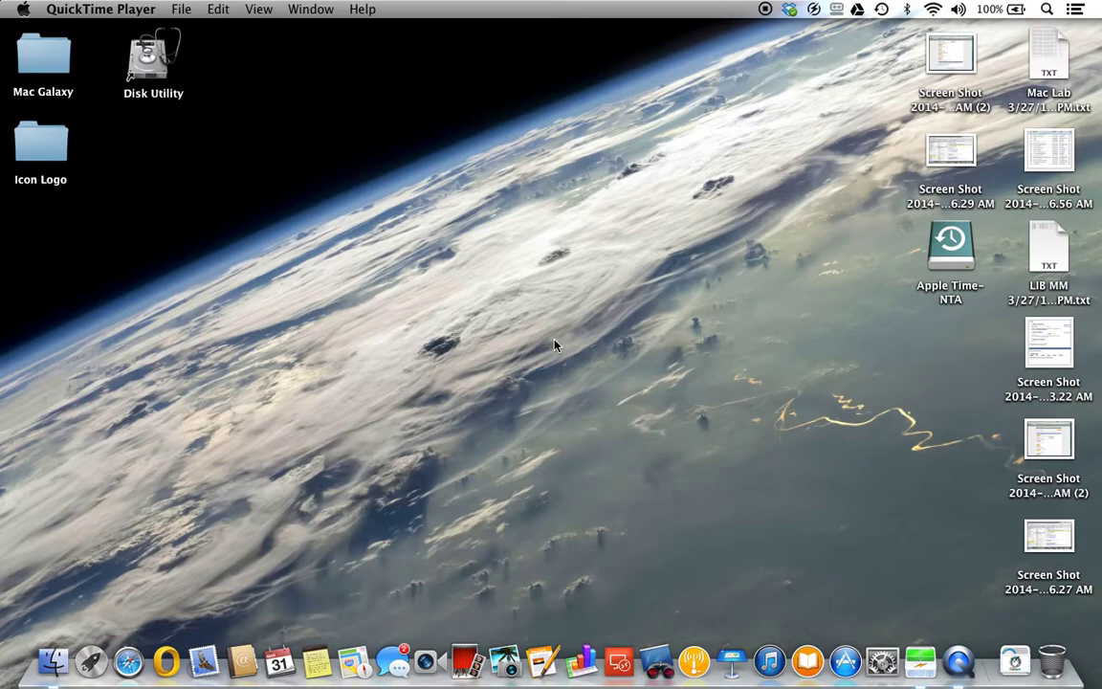
# - Open Safari and check its version information, closing the version window when finished
pyautogui.click(130, 662)
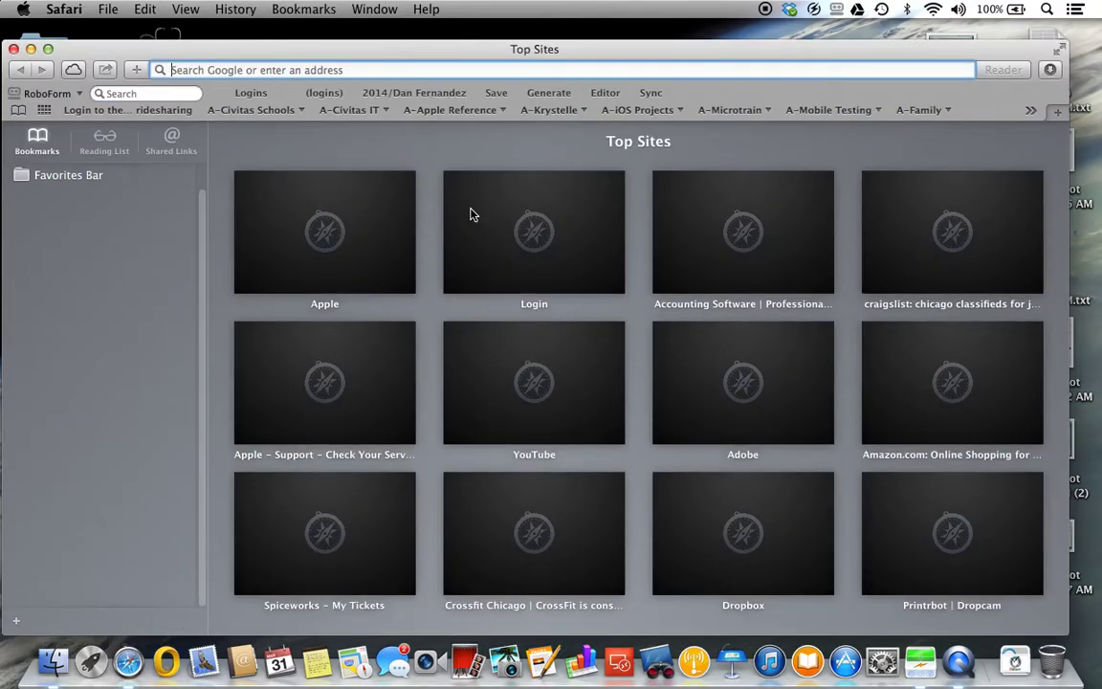
pyautogui.click(108, 11)
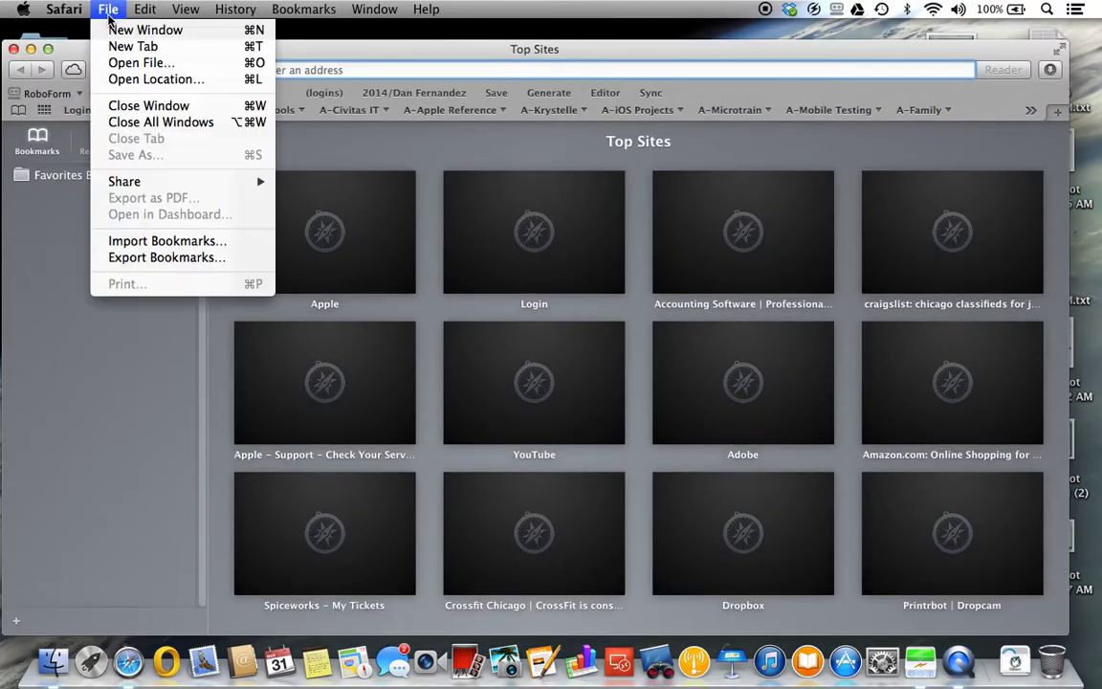
pyautogui.click(73, 30)
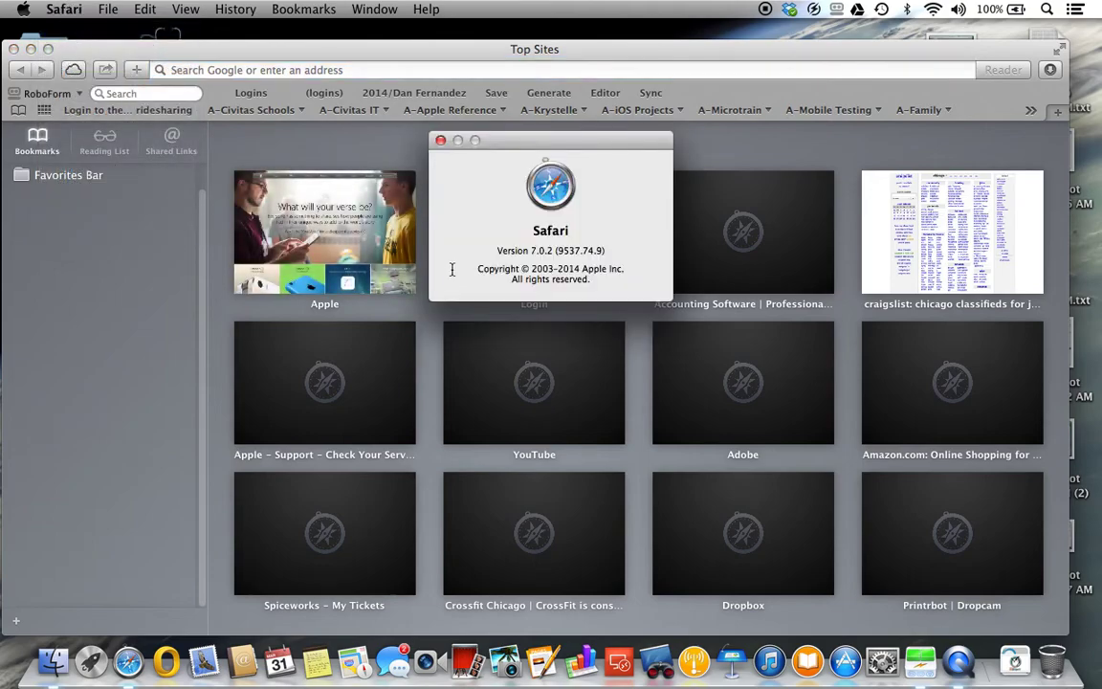
pyautogui.click(441, 141)
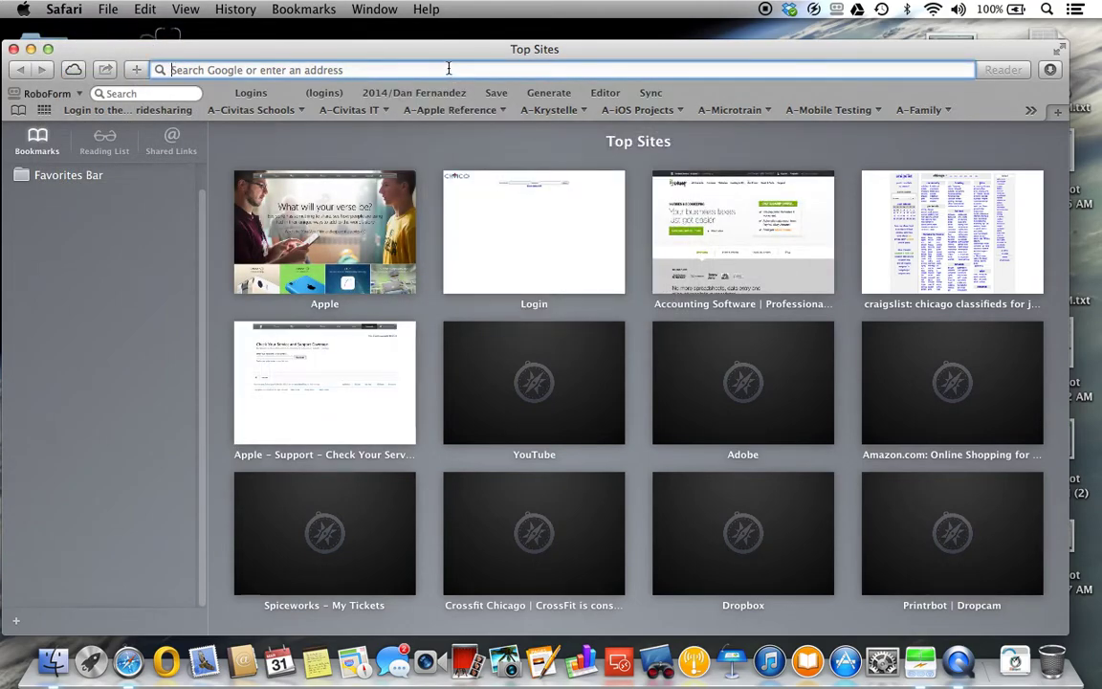
# - Search the web for "bathroom pass template"
pyautogui.write('batroom')
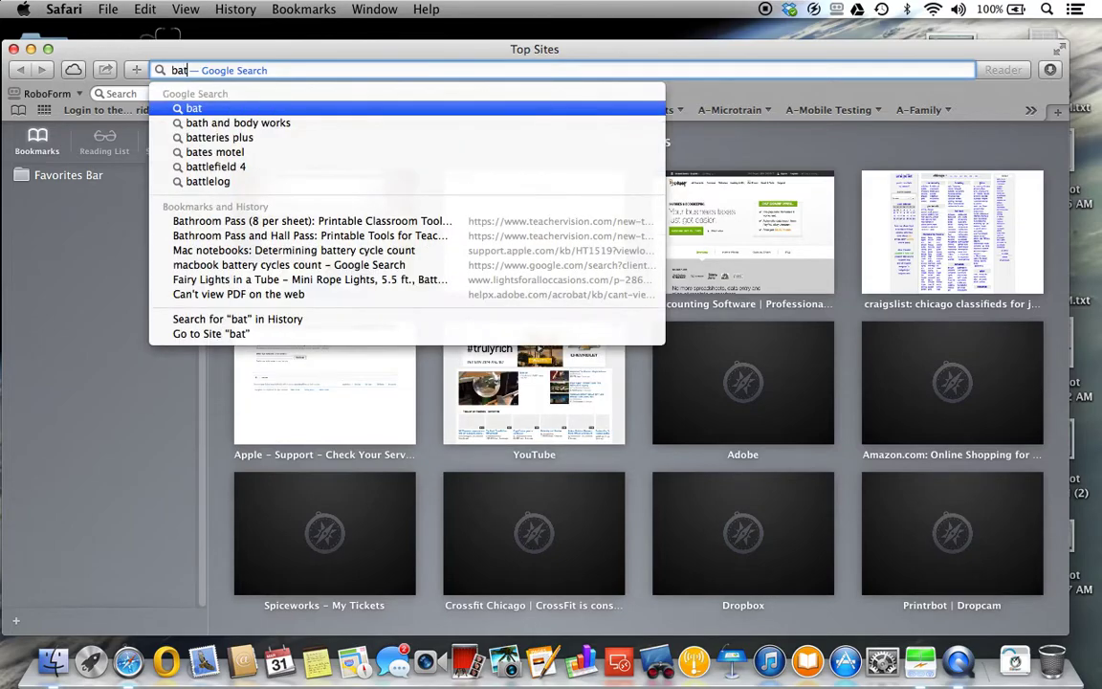
pyautogui.press('BackSpace')
pyautogui.press('BackSpace')
pyautogui.press('BackSpace')
pyautogui.press('BackSpace')
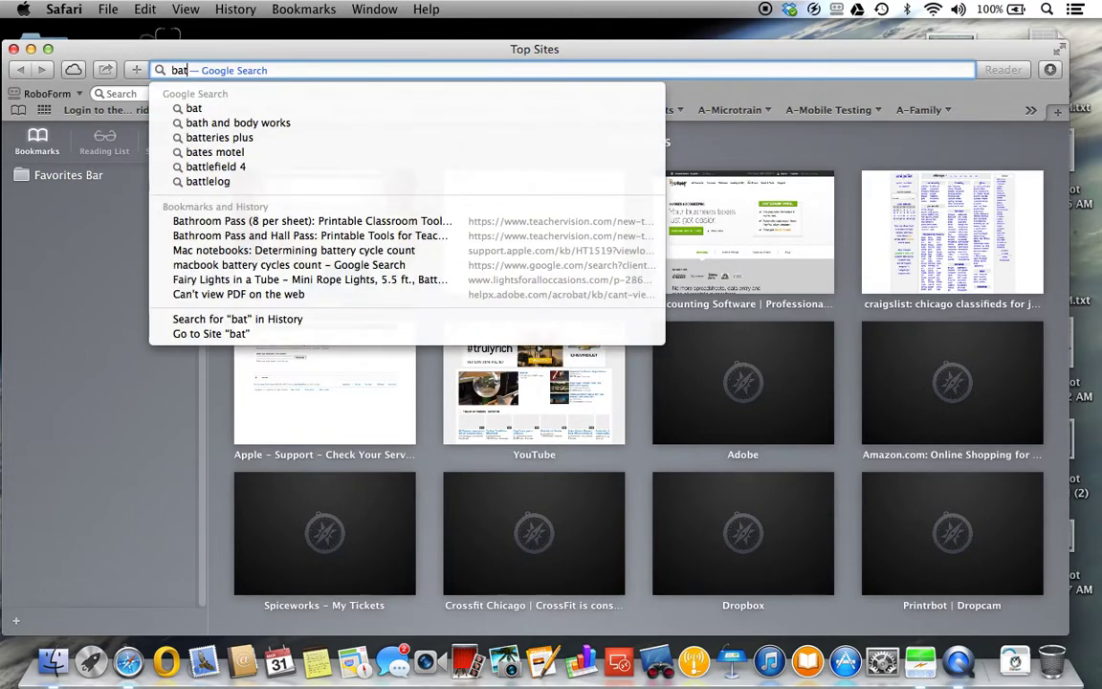
pyautogui.press('BackSpace')
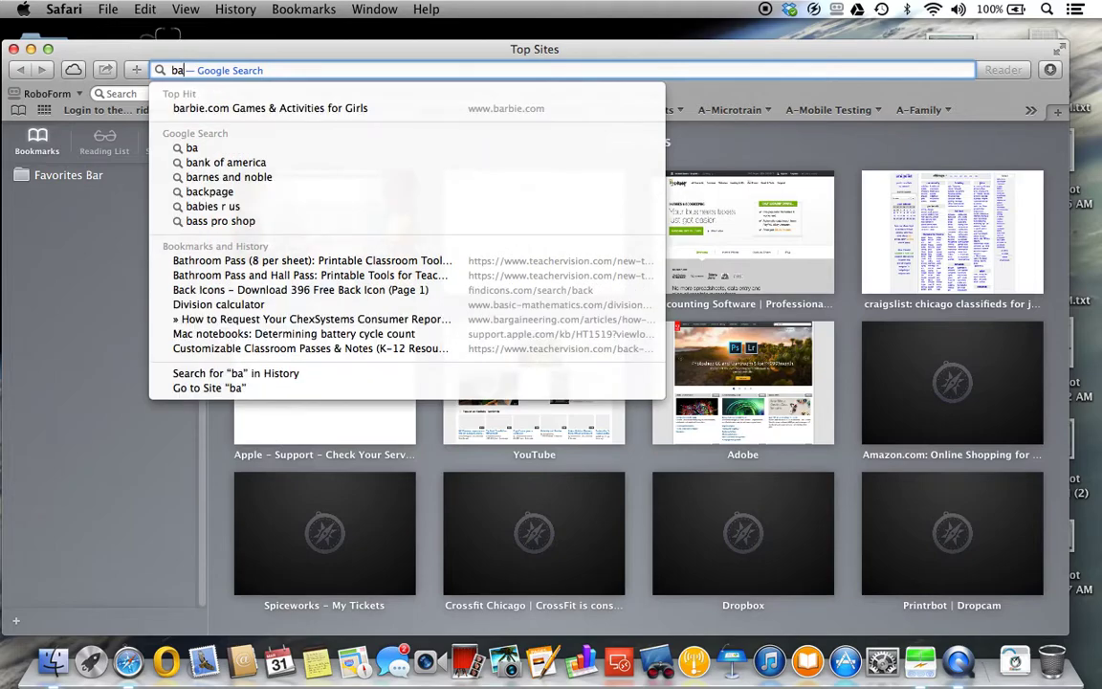
pyautogui.write('throm')
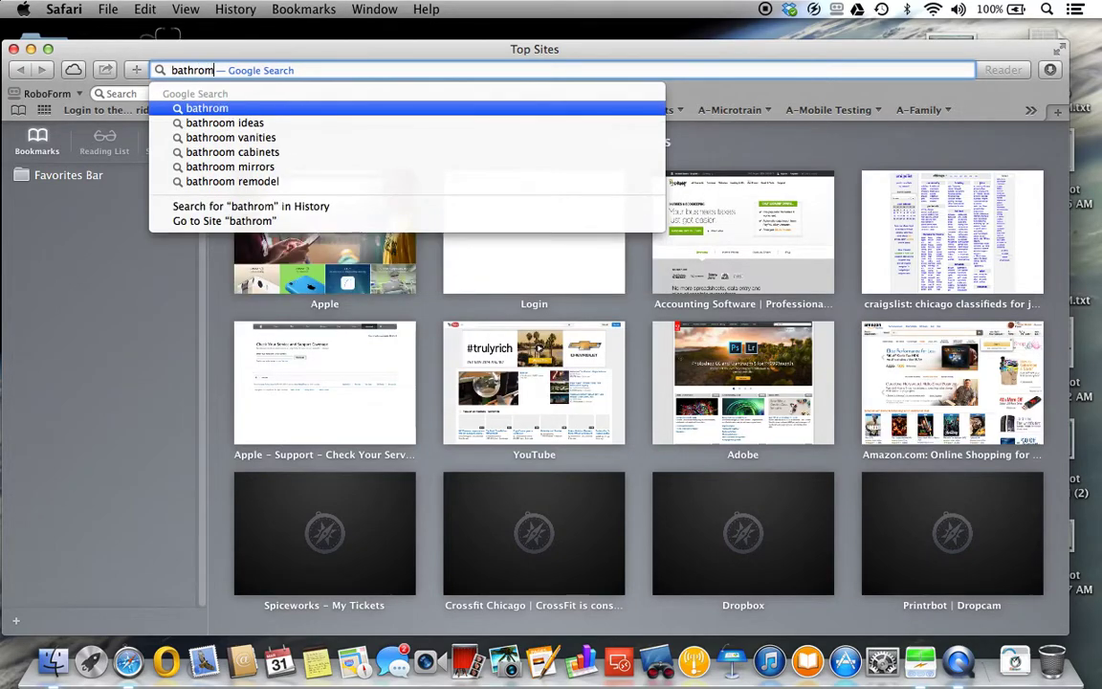
pyautogui.press('BackSpace')
pyautogui.write('om ')
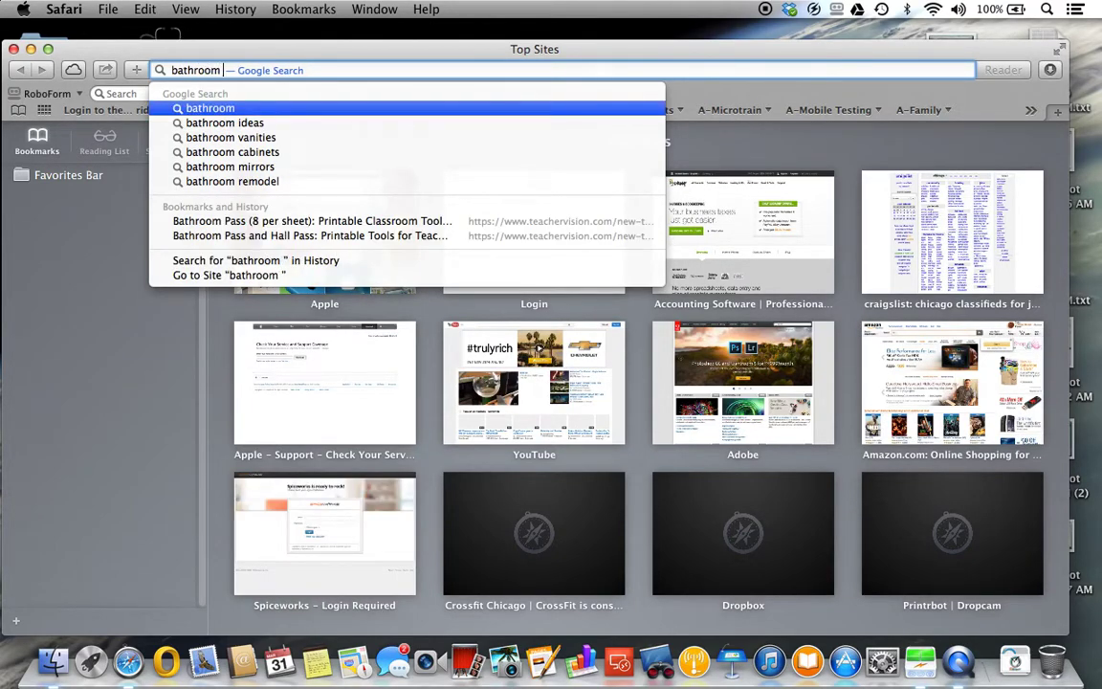
pyautogui.write('pass te')
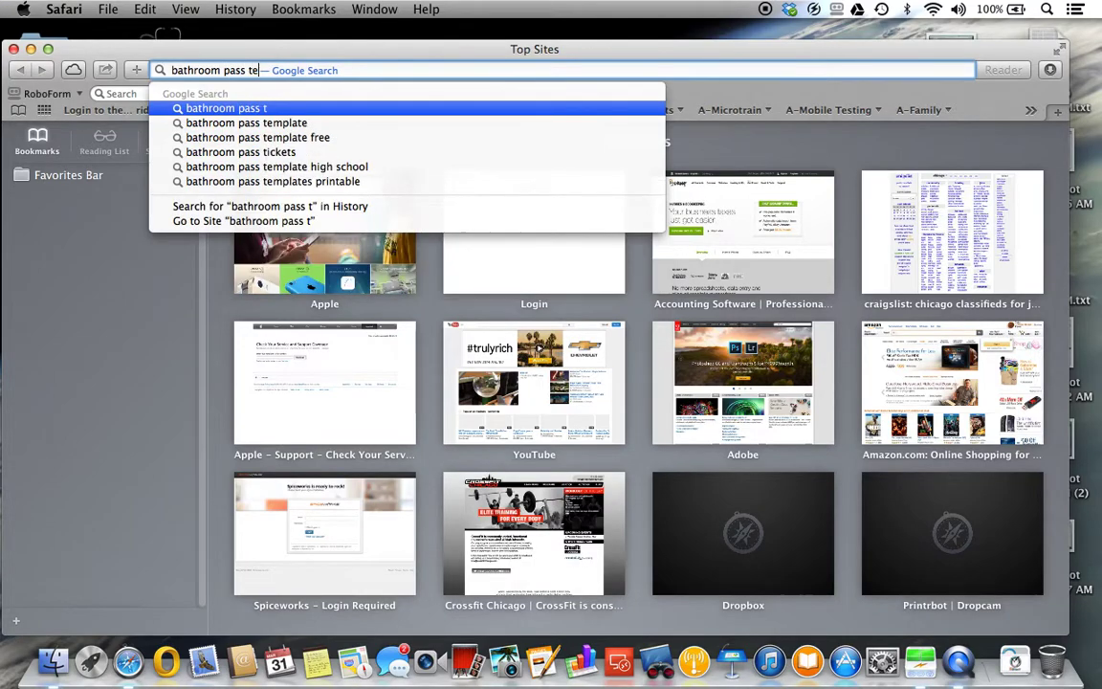
pyautogui.write('mplate')
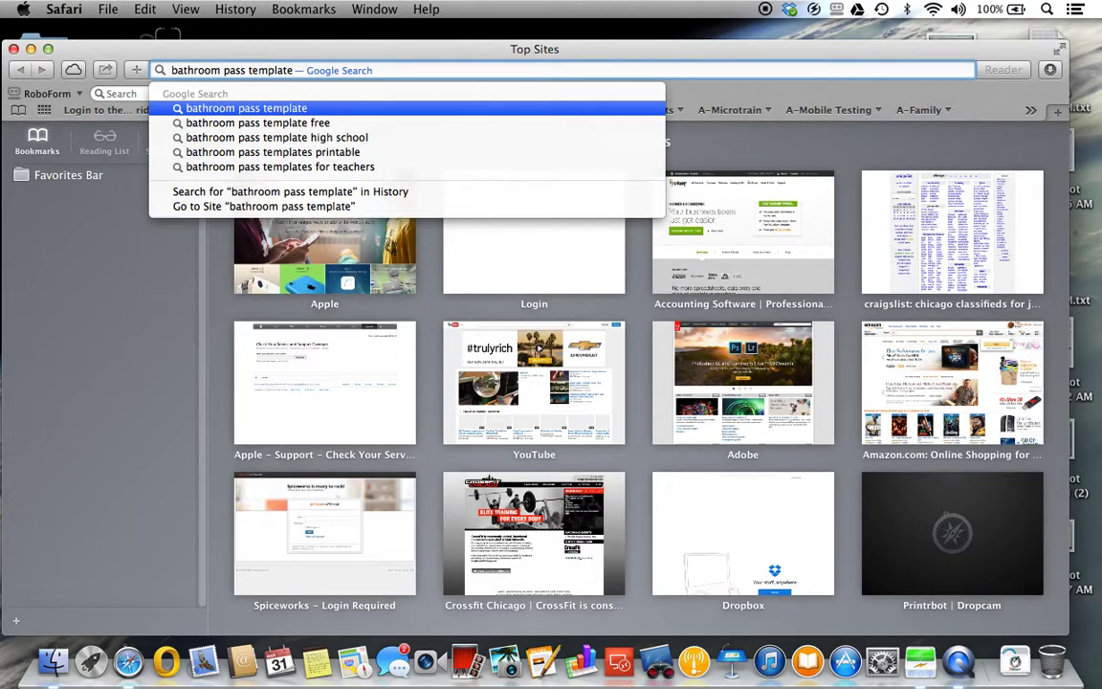
pyautogui.press('Return')
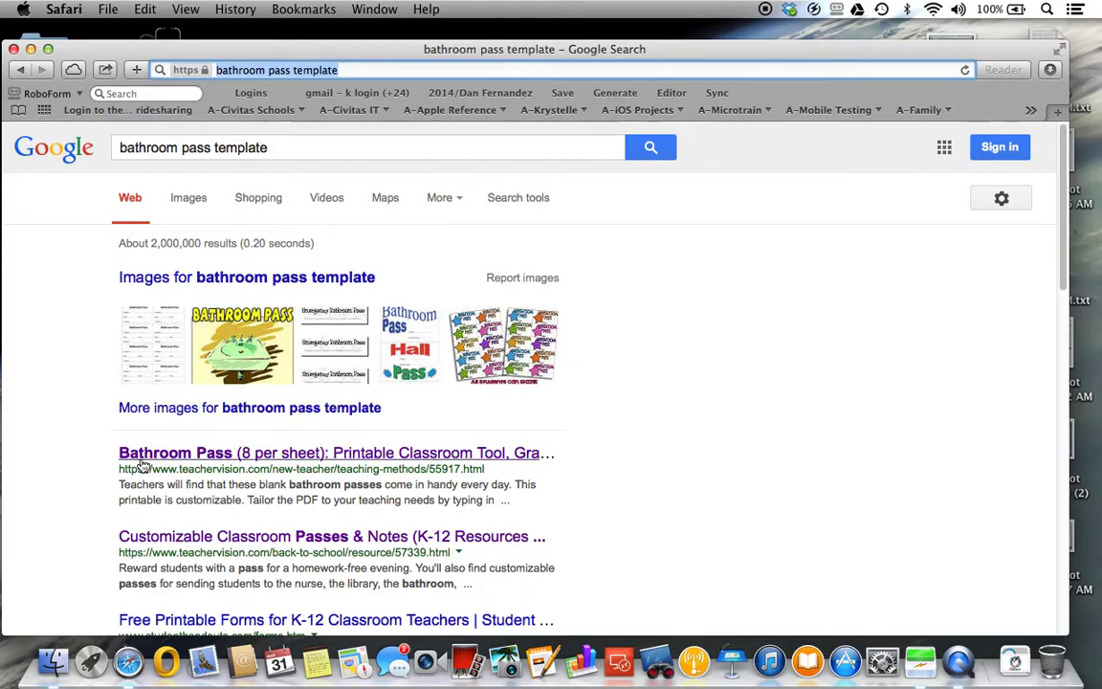
pyautogui.click(260, 451)
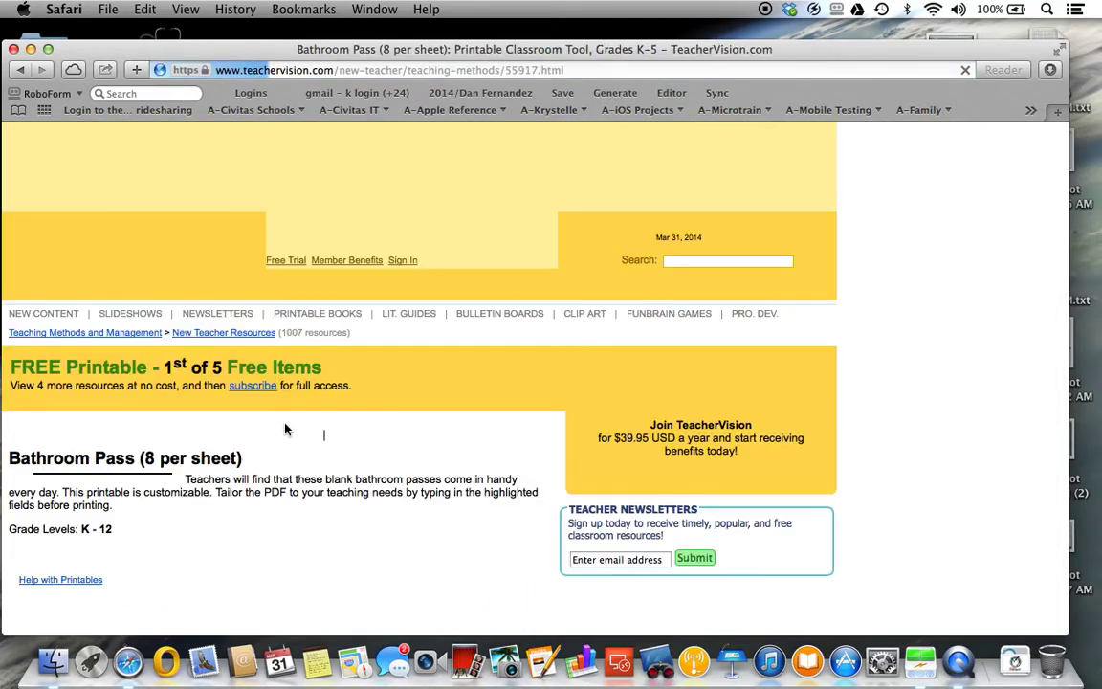
pyautogui.click(635, 230)
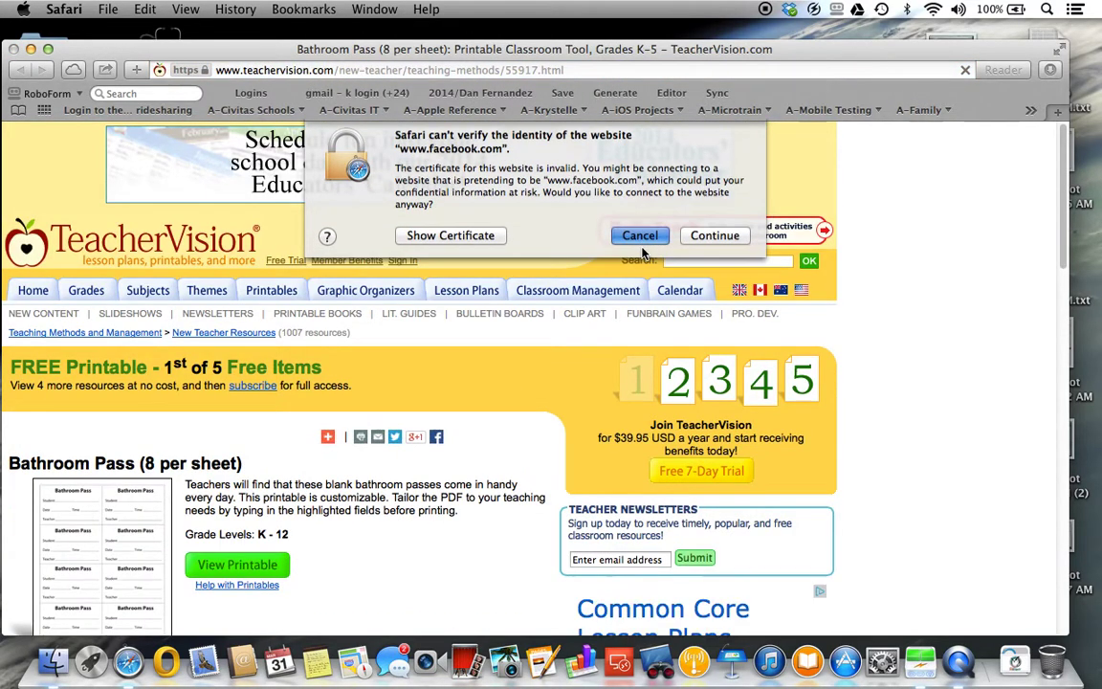
pyautogui.click(216, 565)
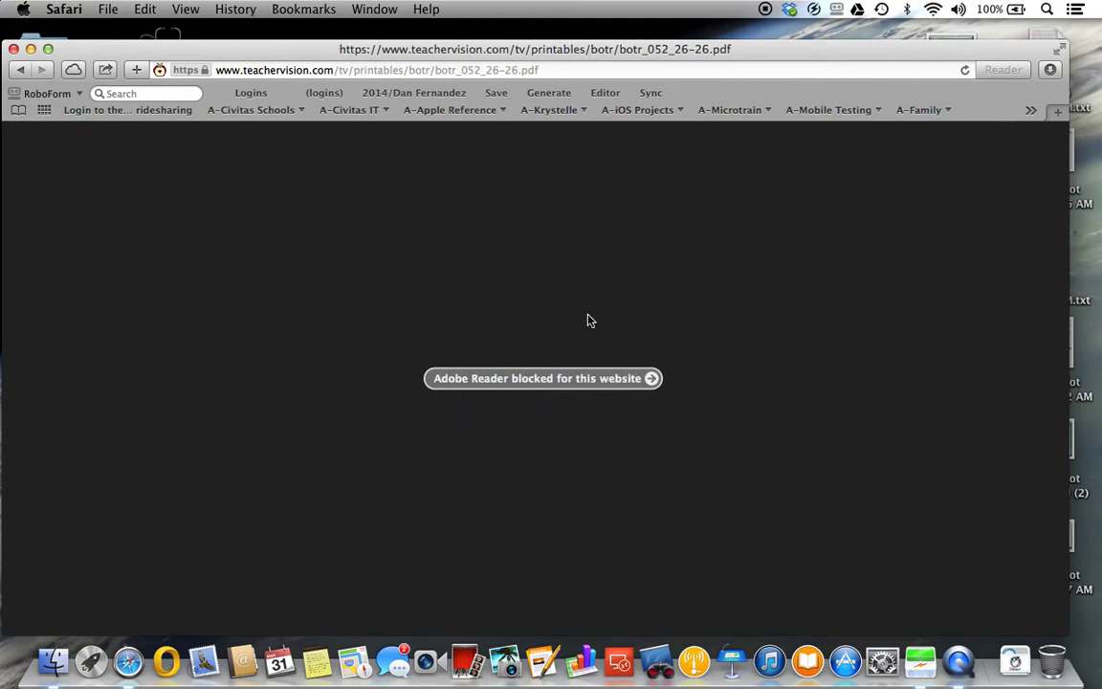
pyautogui.click(646, 380)
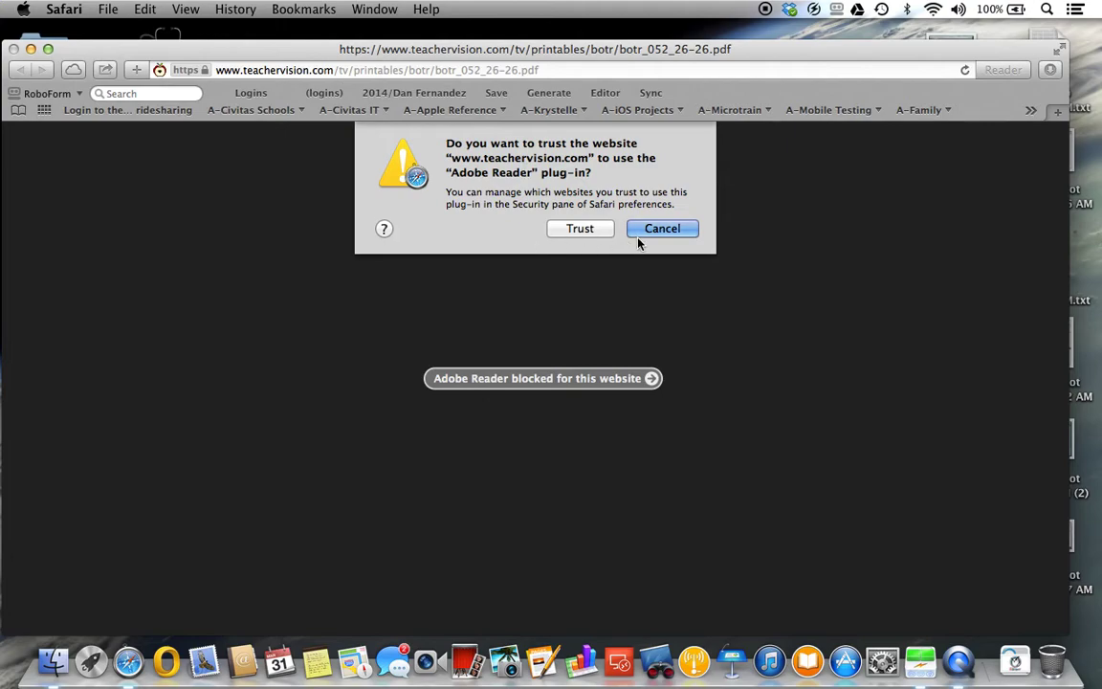
pyautogui.click(664, 236)
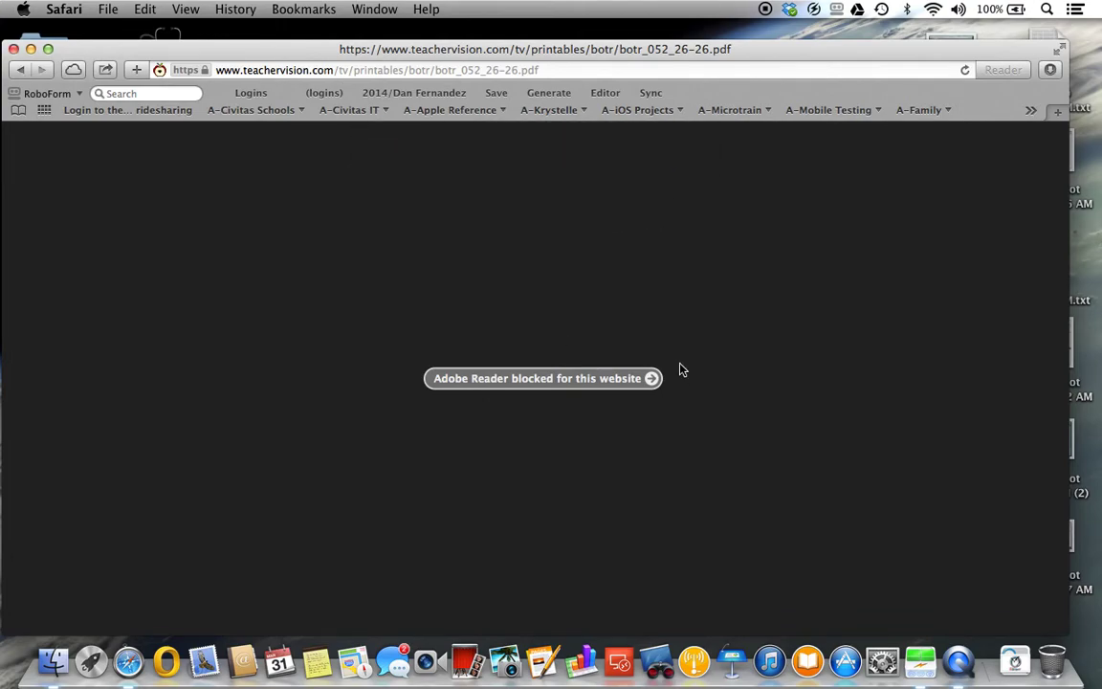
pyautogui.click(653, 378)
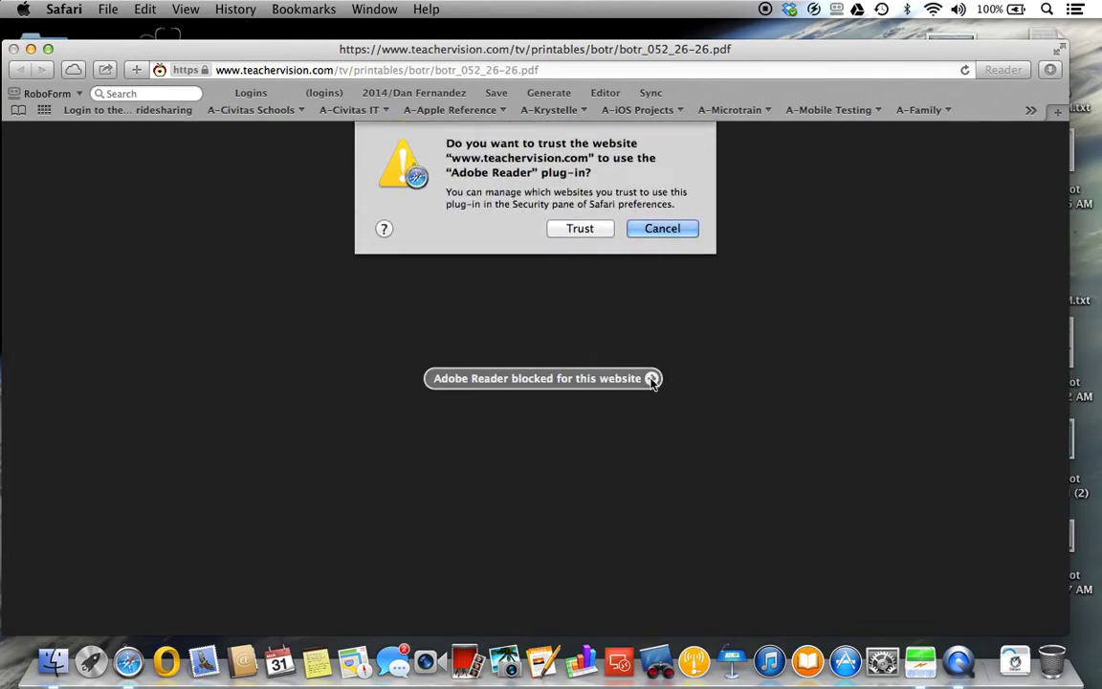
pyautogui.click(575, 232)
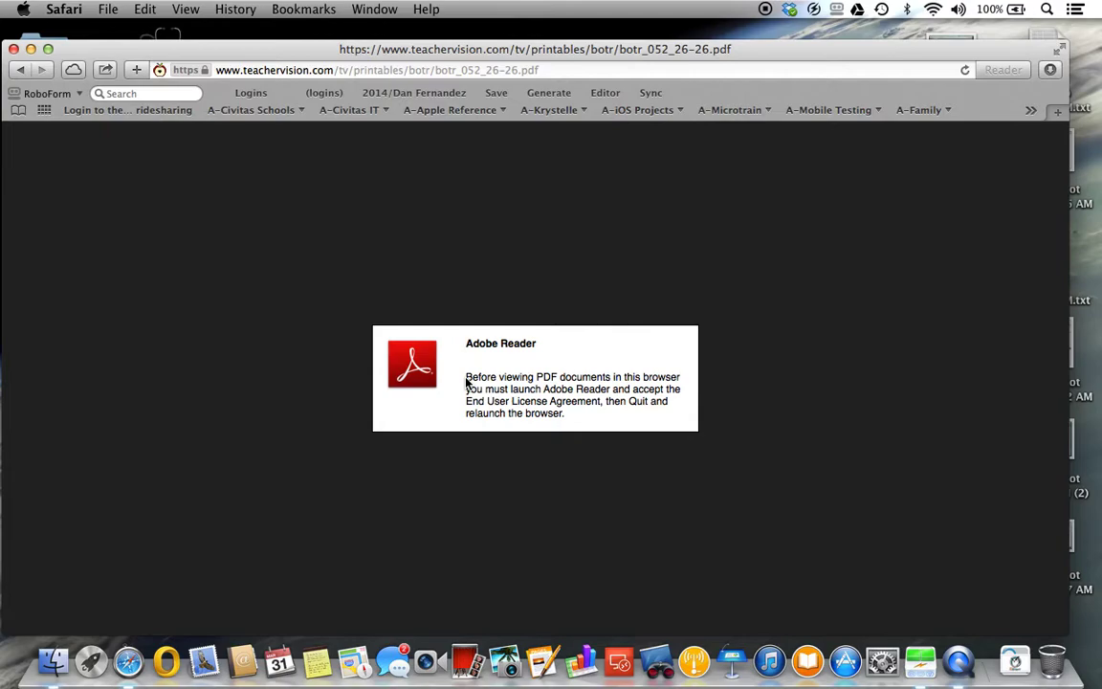
pyautogui.moveTo(467, 376); pyautogui.dragTo(632, 412)
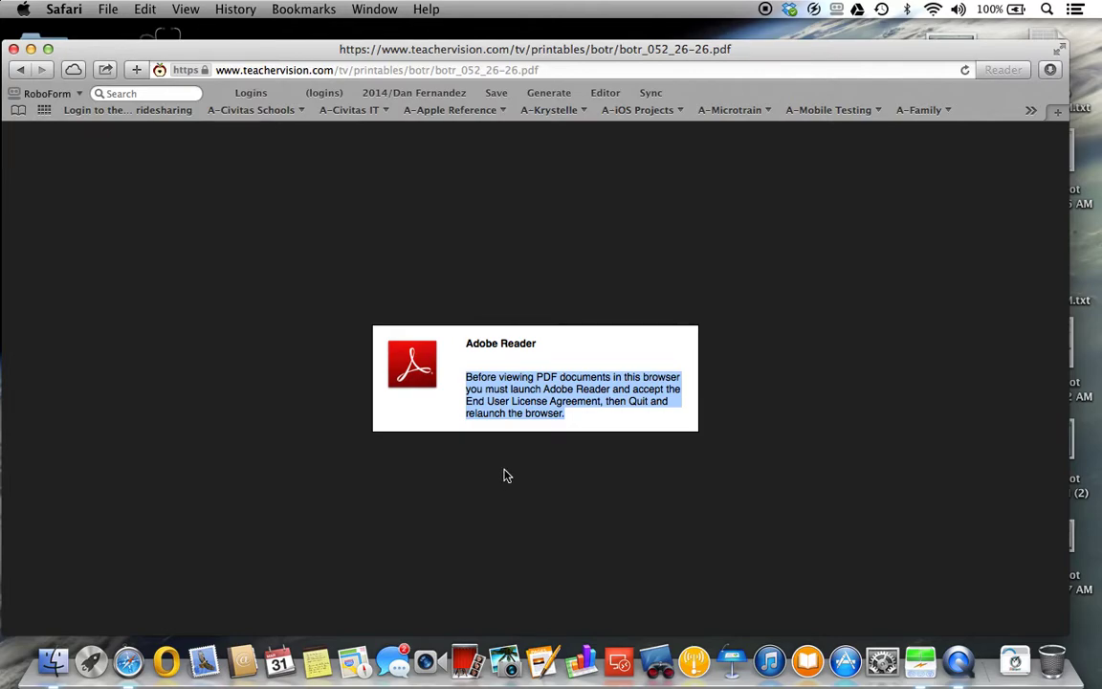
pyautogui.click(574, 422)
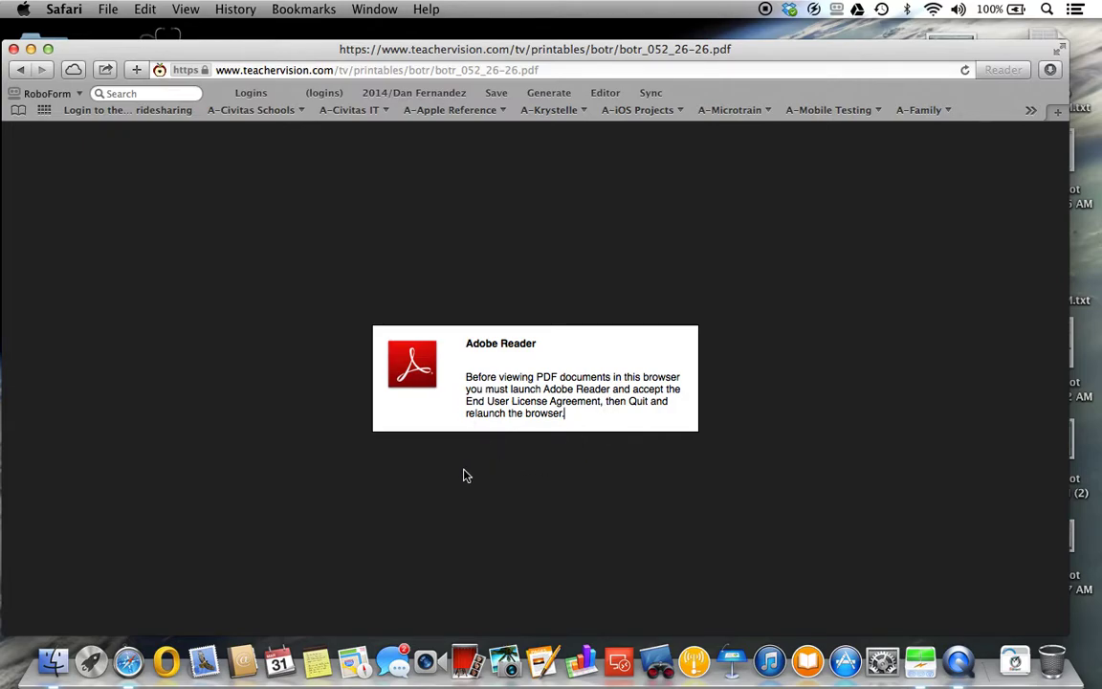
# - Switch to Finder and launch Adobe Reader from the Applications folder
pyautogui.click(53, 660)
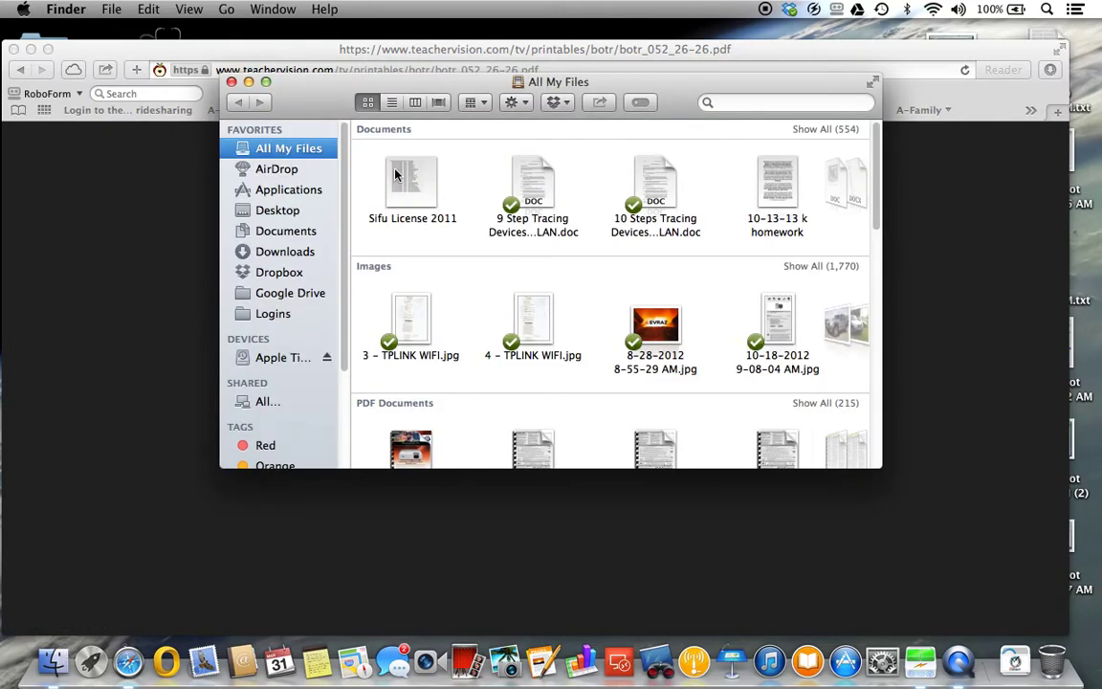
pyautogui.click(304, 188)
pyautogui.scroll(10, 450, 218)
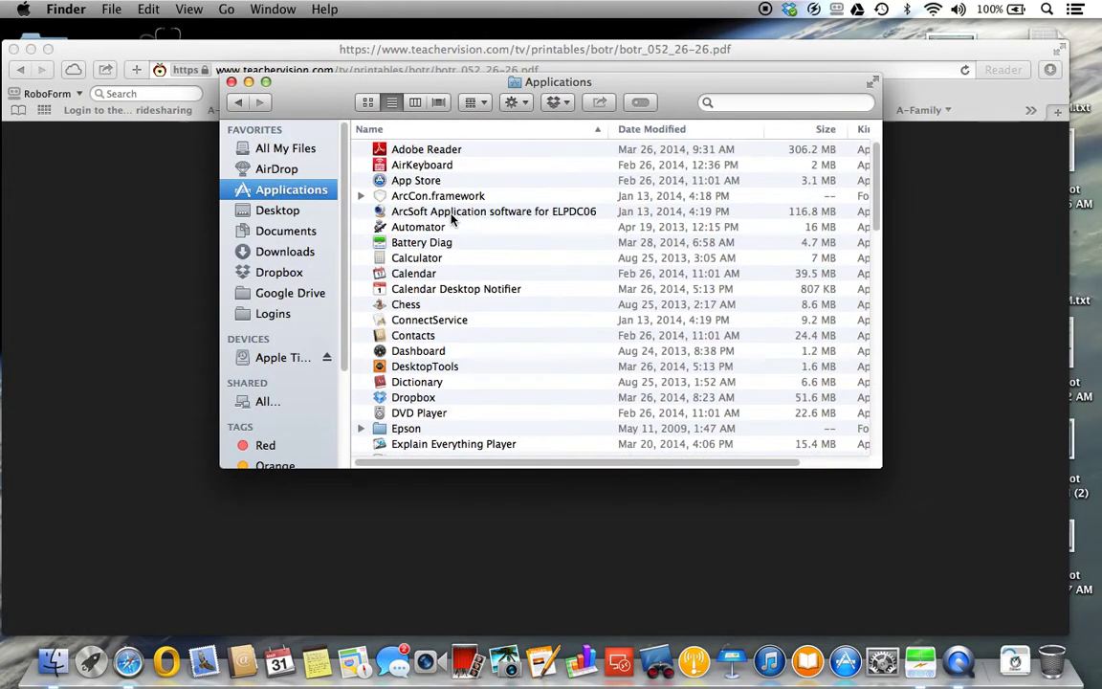
pyautogui.doubleClick(433, 149)
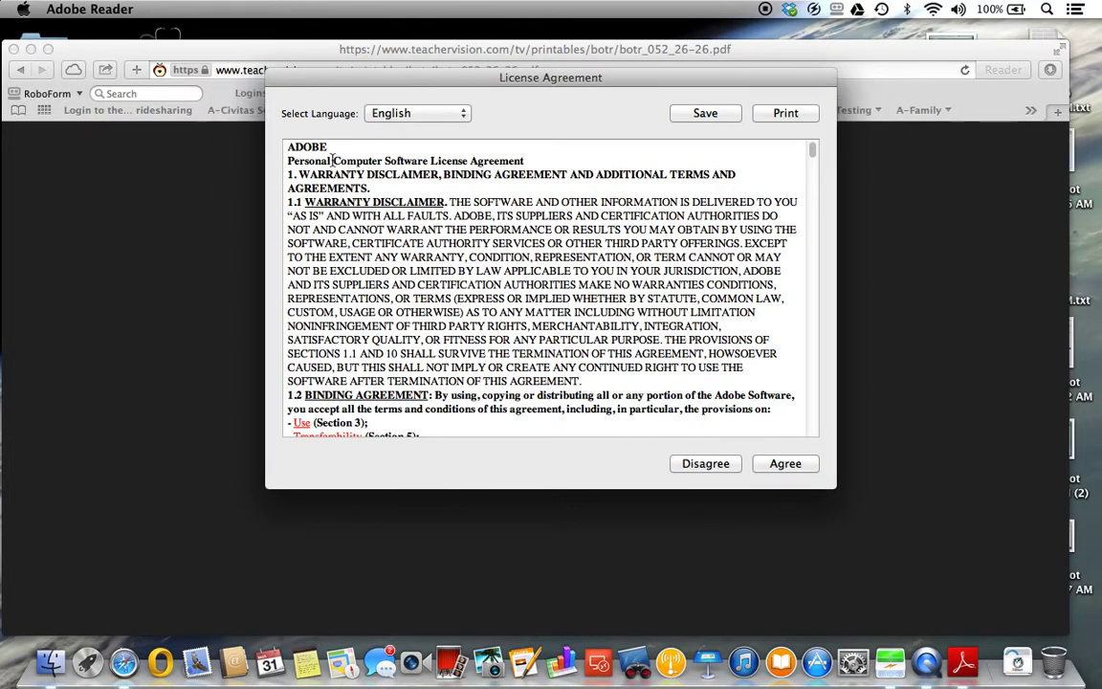
# - Accept the Adobe Reader license agreement and decline making it the default application for PDF files instead of Preview
pyautogui.moveTo(593, 87); pyautogui.dragTo(538, 141)
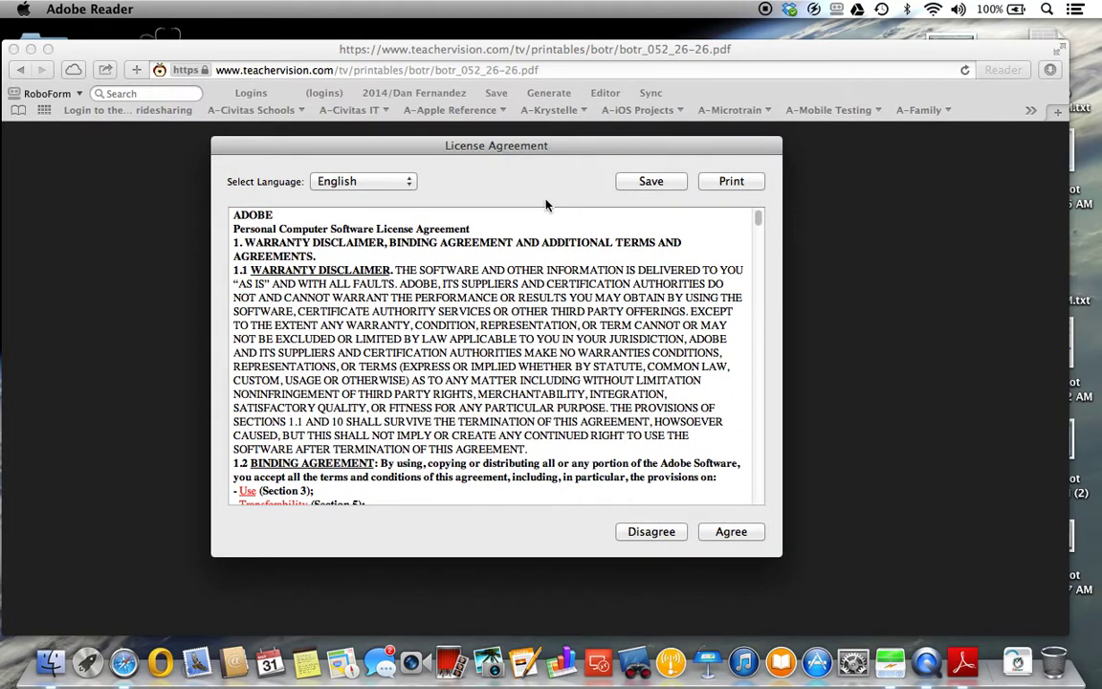
pyautogui.click(731, 532)
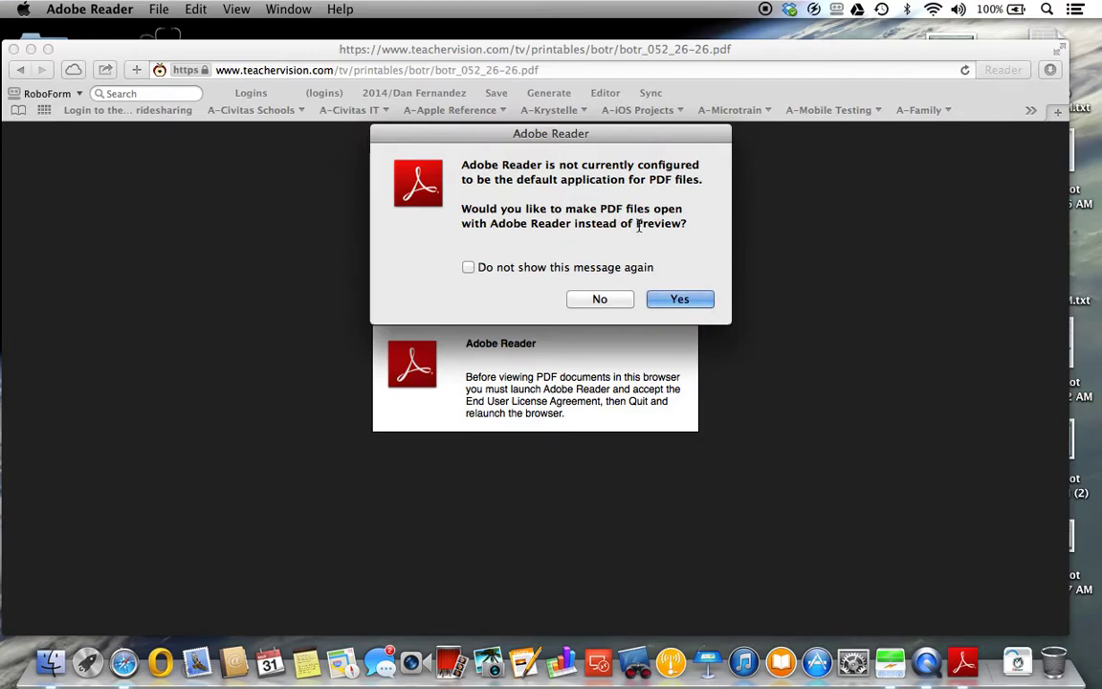
pyautogui.moveTo(634, 226); pyautogui.dragTo(684, 224)
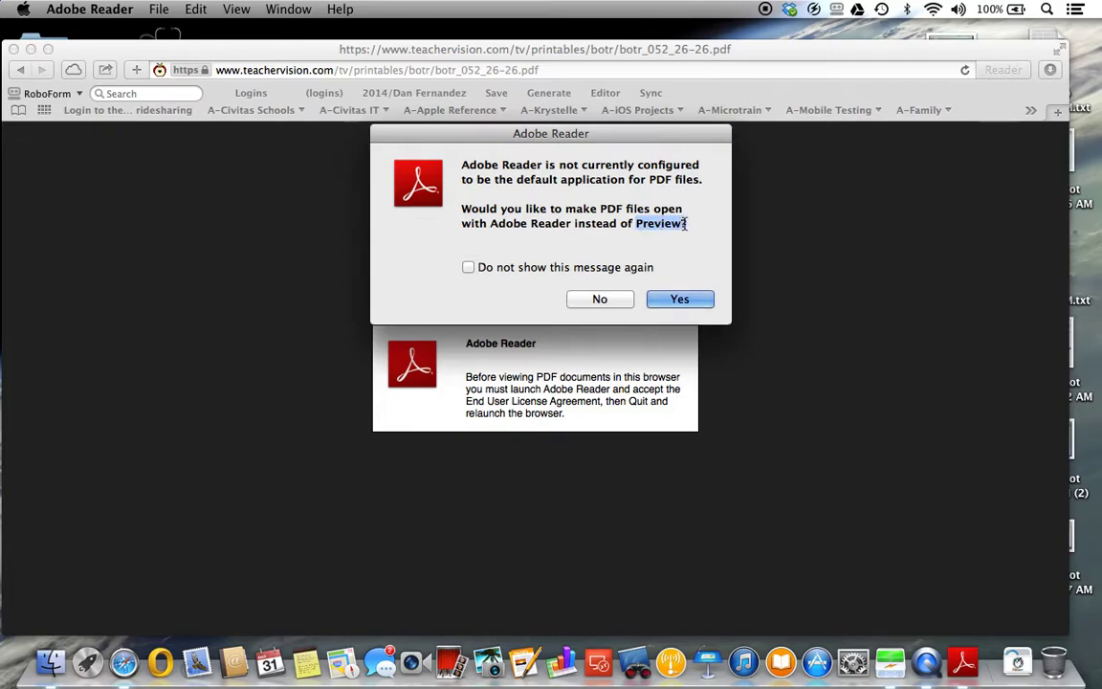
pyautogui.click(600, 300)
# - Switch to Safari, reload the botr_052_26-26.pdf address, and quit the browser
pyautogui.click(536, 69)
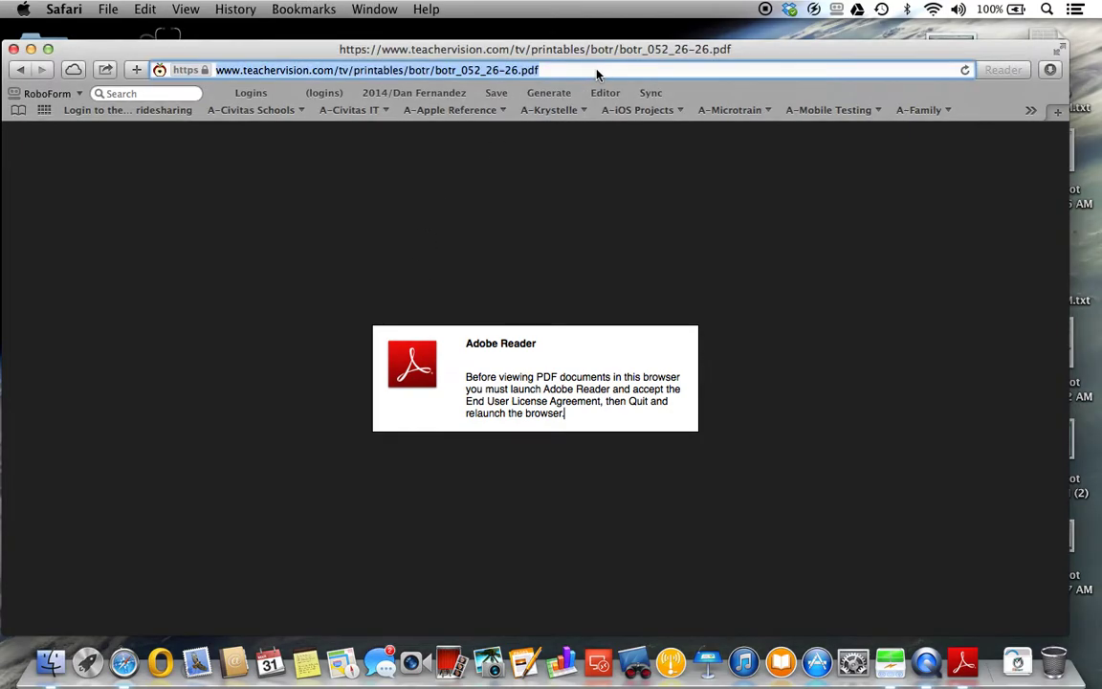
pyautogui.click(615, 72)
pyautogui.press('Return')
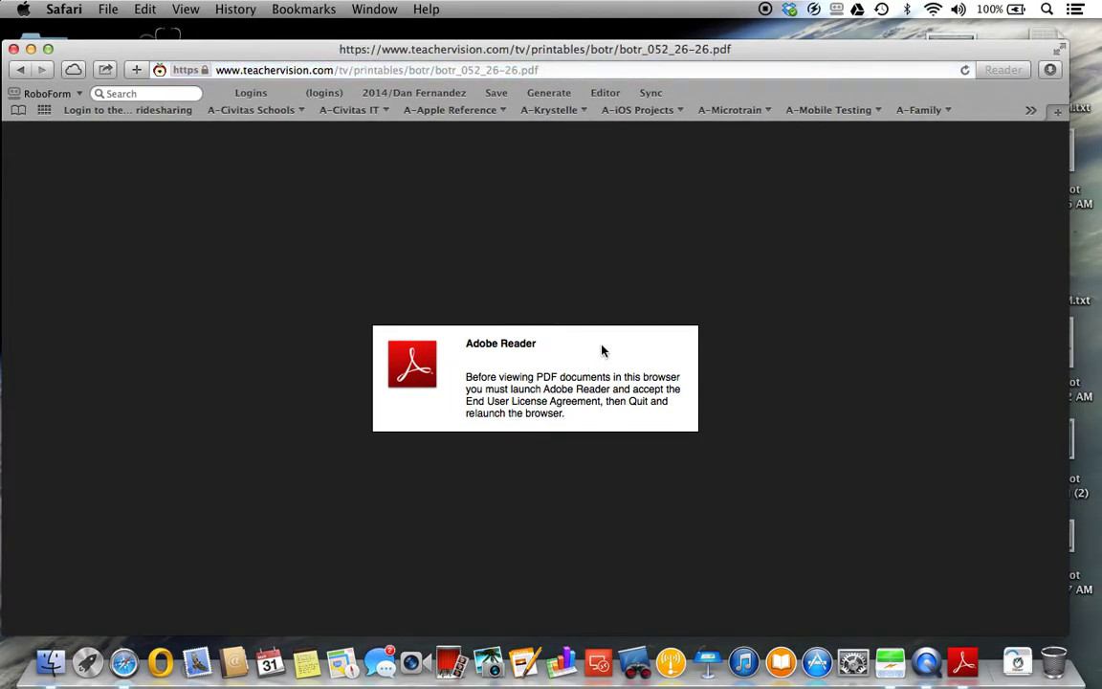
pyautogui.click(65, 8)
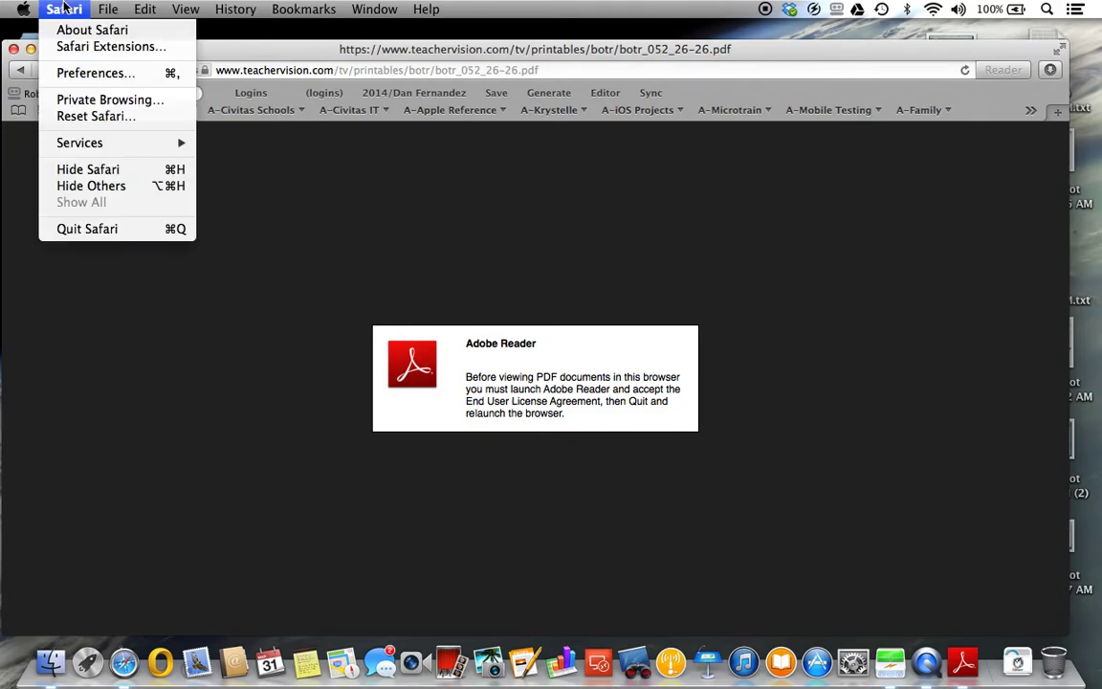
pyautogui.click(87, 228)
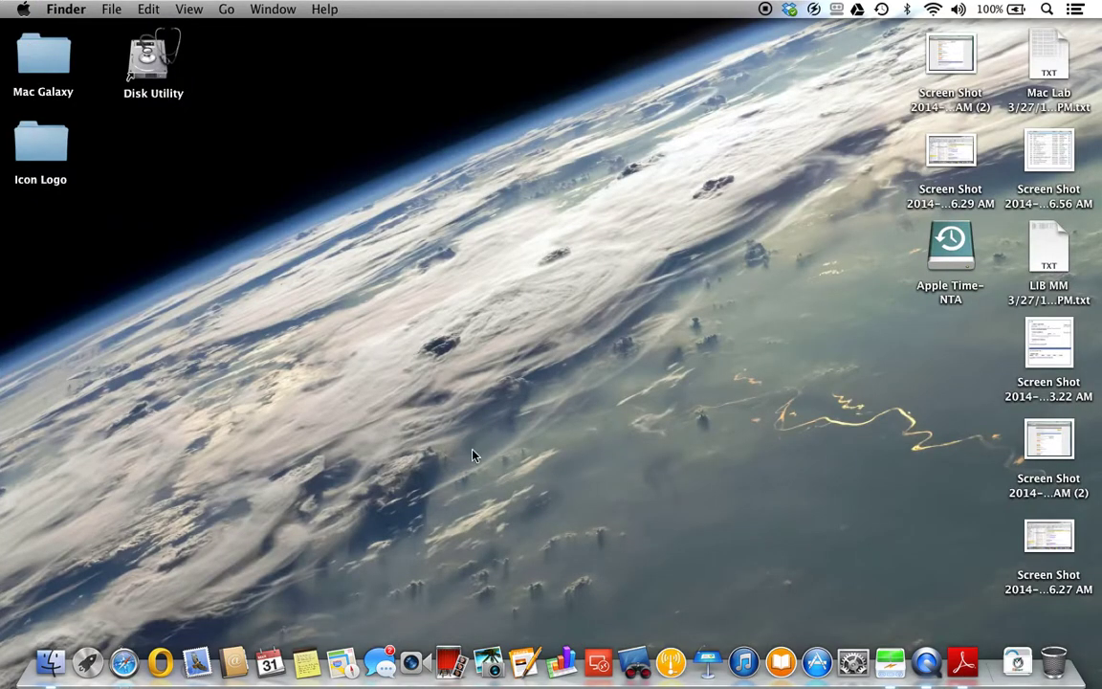
# - Switch to Adobe Reader, quit it, and relaunch Safari
pyautogui.click(964, 662)
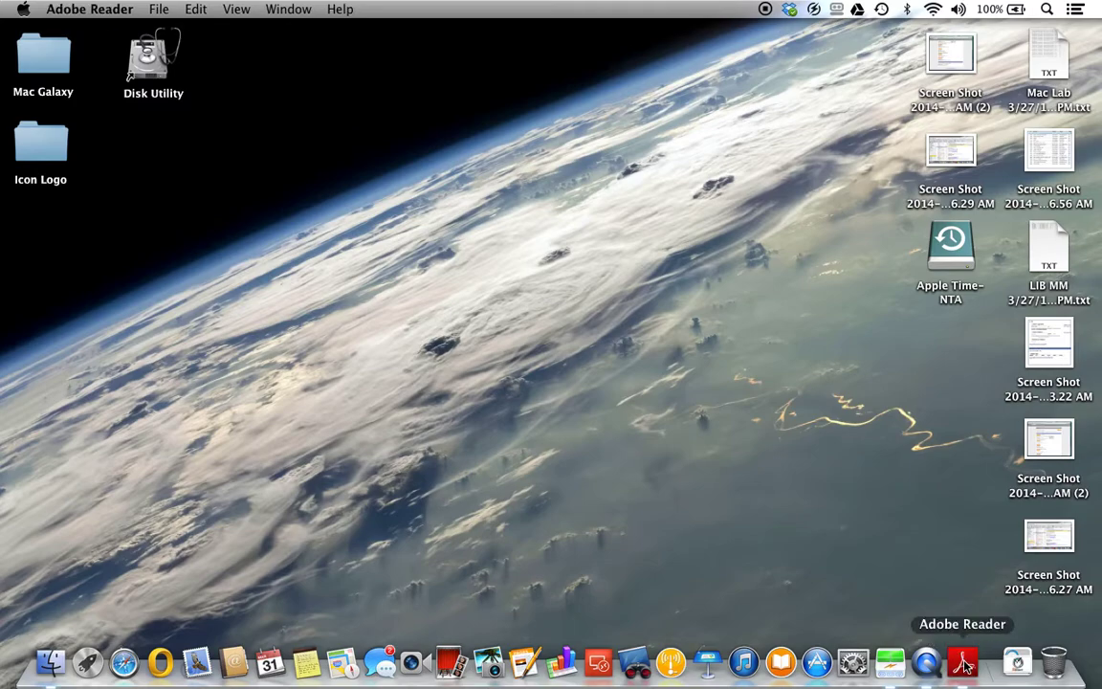
pyautogui.click(156, 10)
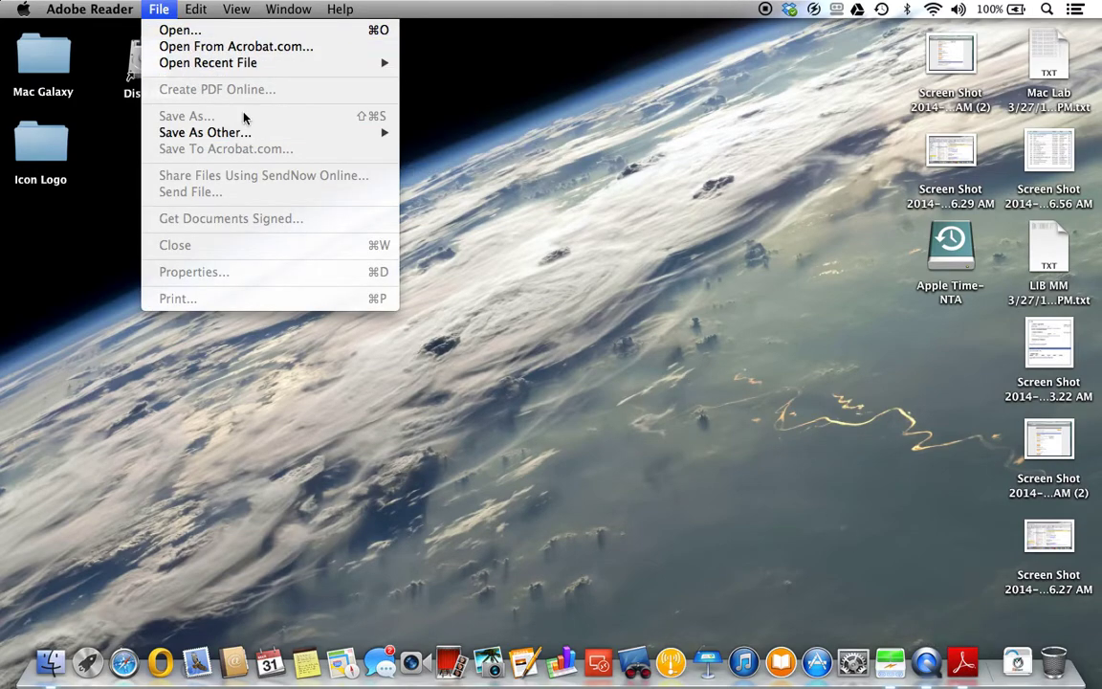
pyautogui.moveTo(112, 12)
pyautogui.click(116, 184)
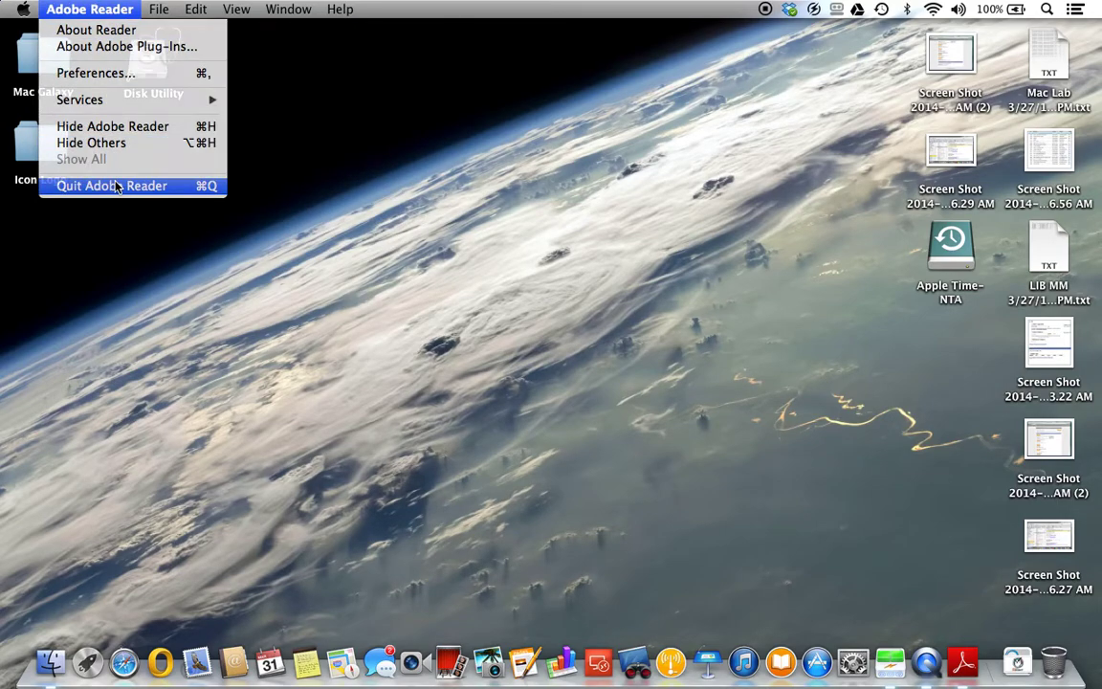
pyautogui.click(124, 660)
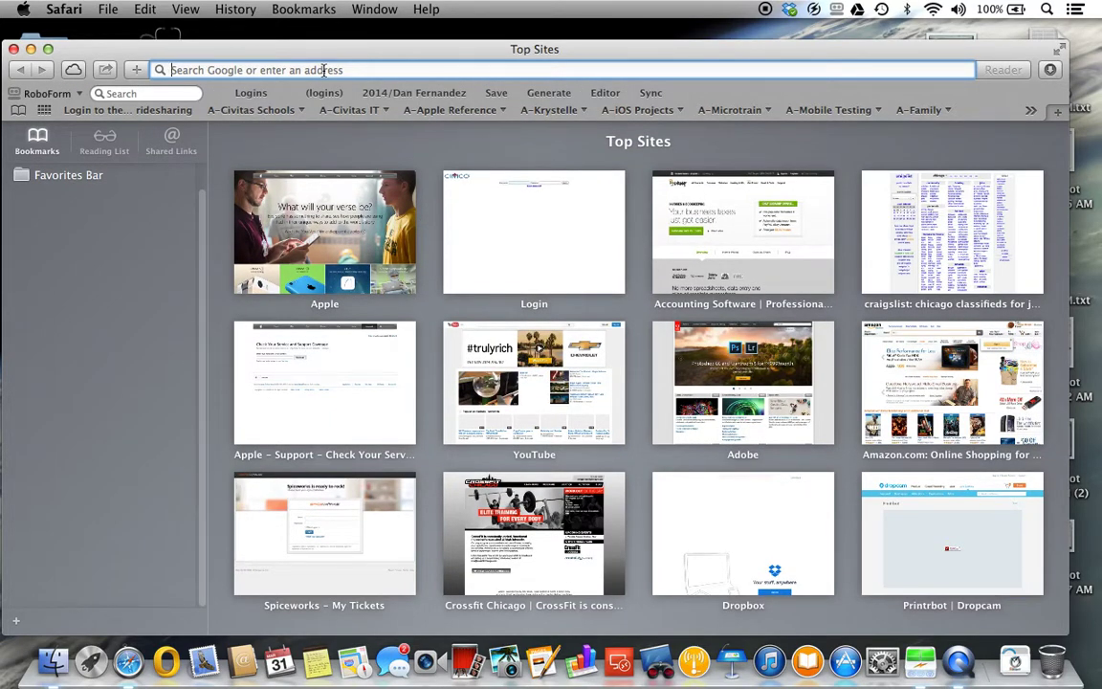
# - Search the web for "bathroom pass template"
pyautogui.click(323, 70)
pyautogui.write('batht')
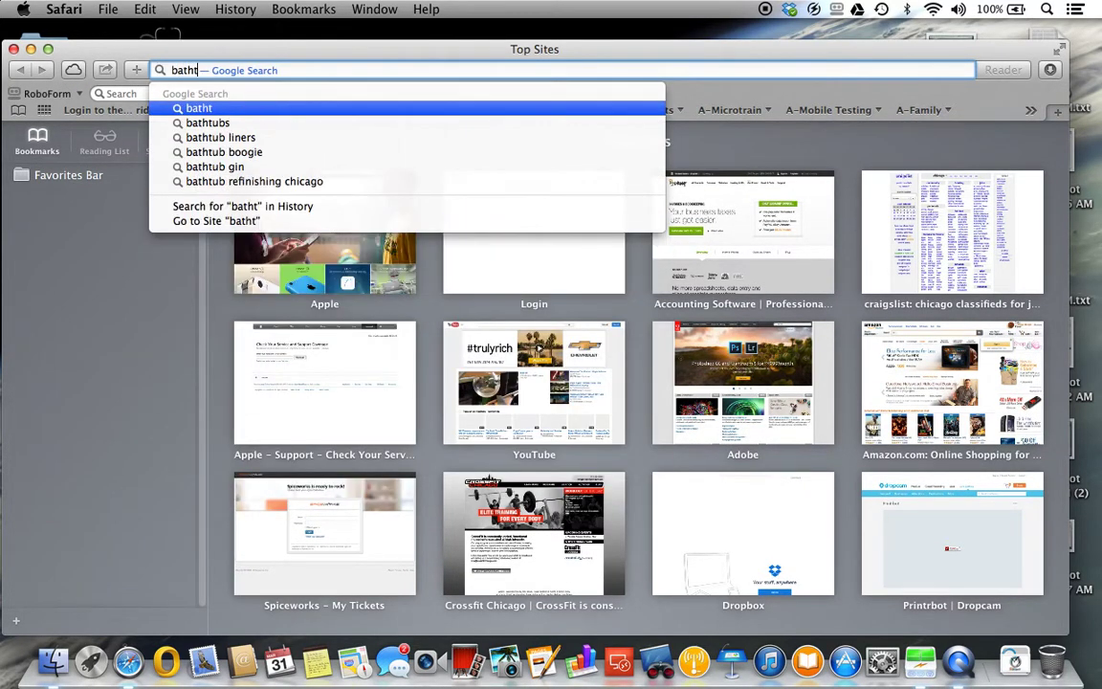
pyautogui.press('BackSpace')
pyautogui.write('rom')
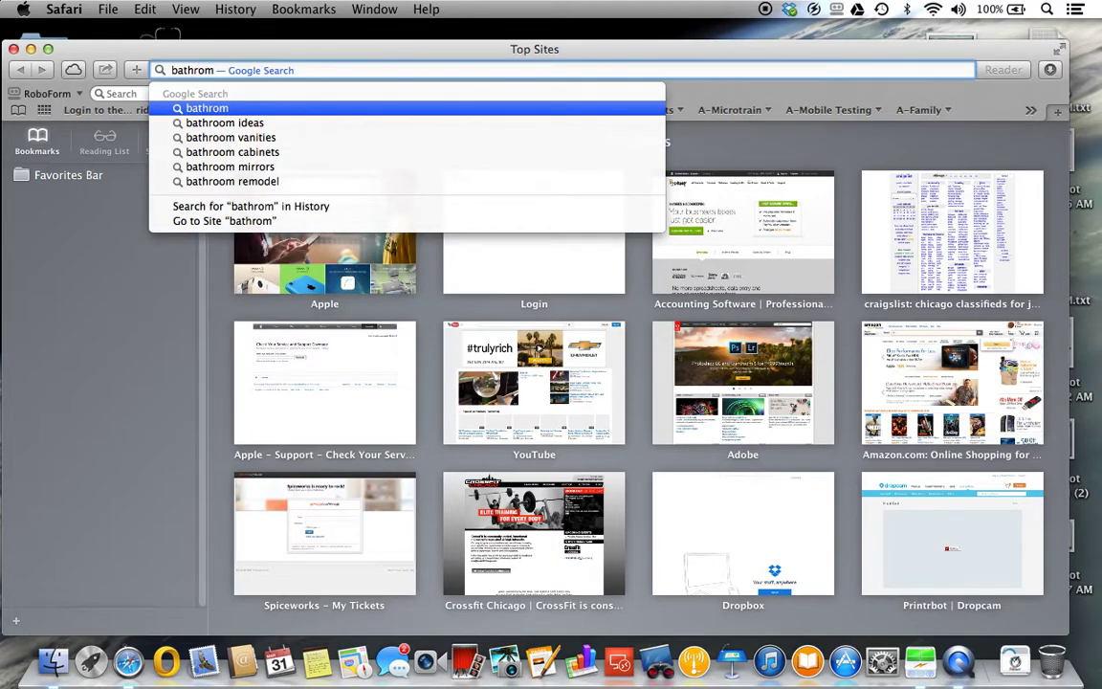
pyautogui.press('BackSpace')
pyautogui.write('om pass ')
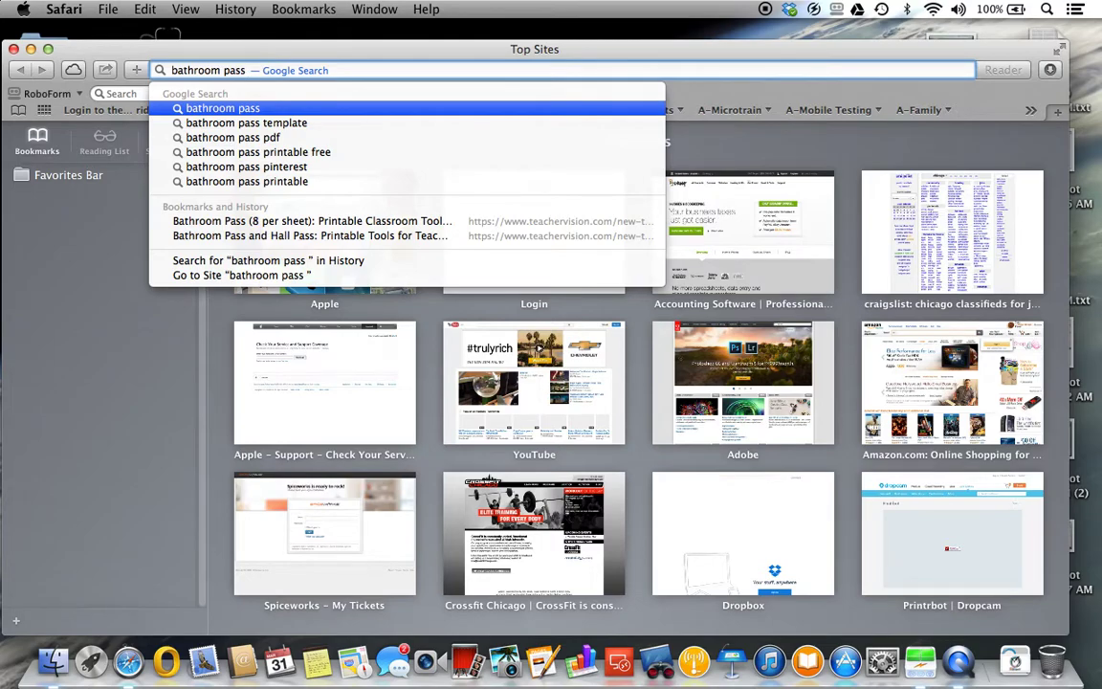
pyautogui.write('template')
pyautogui.press('Return')
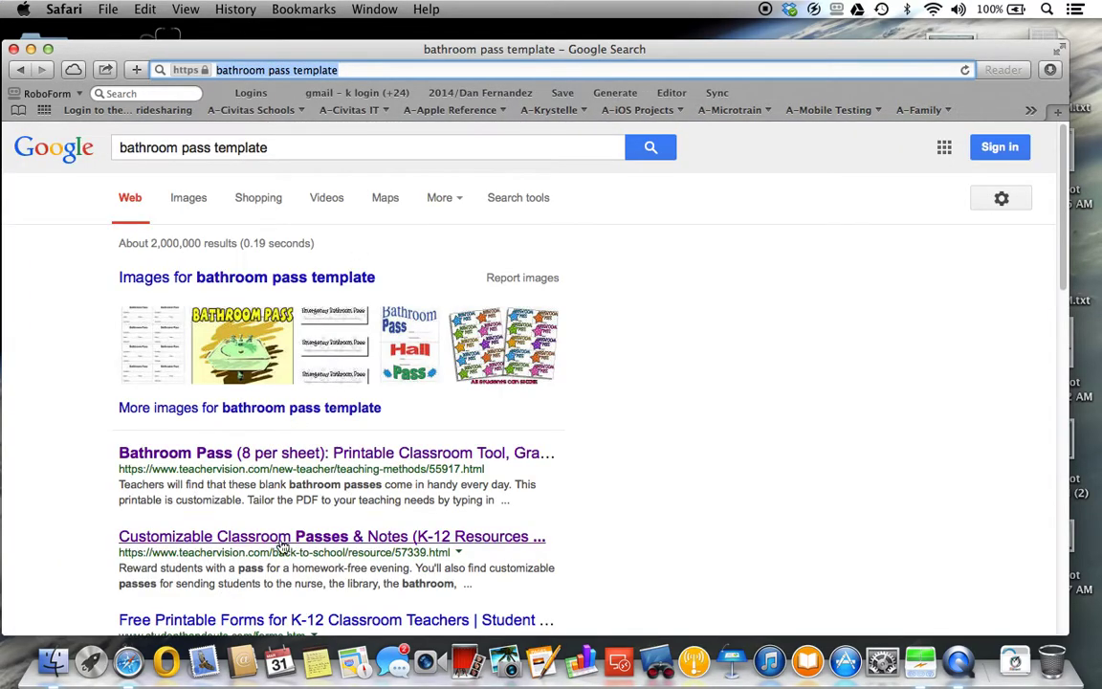
pyautogui.click(282, 538)
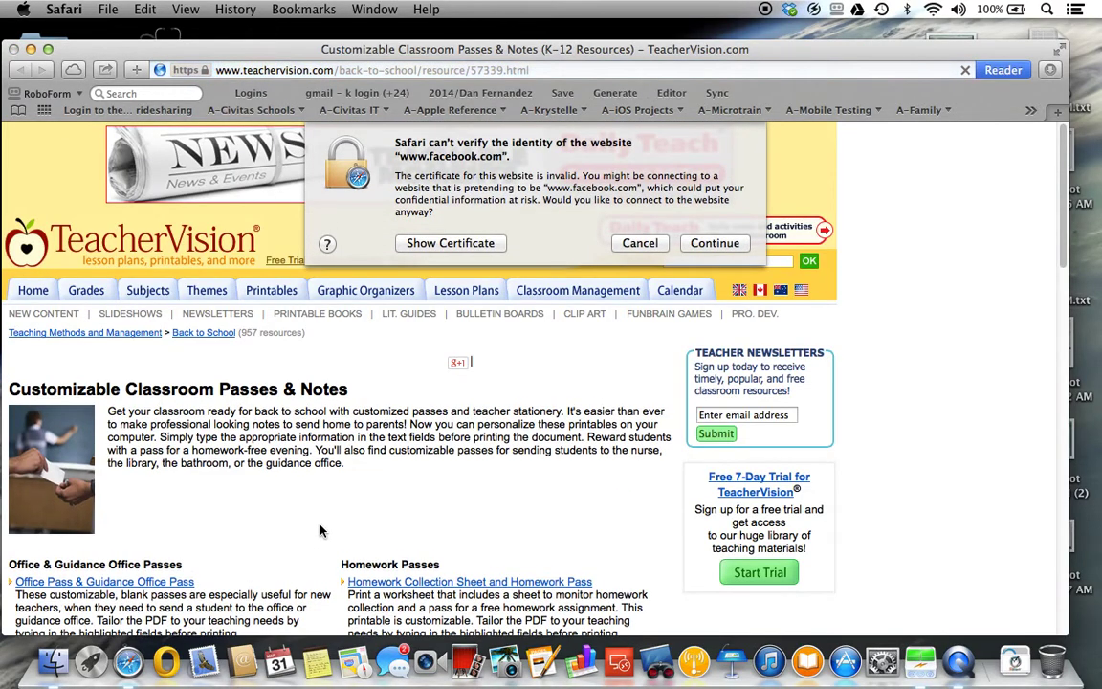
pyautogui.press('Escape')
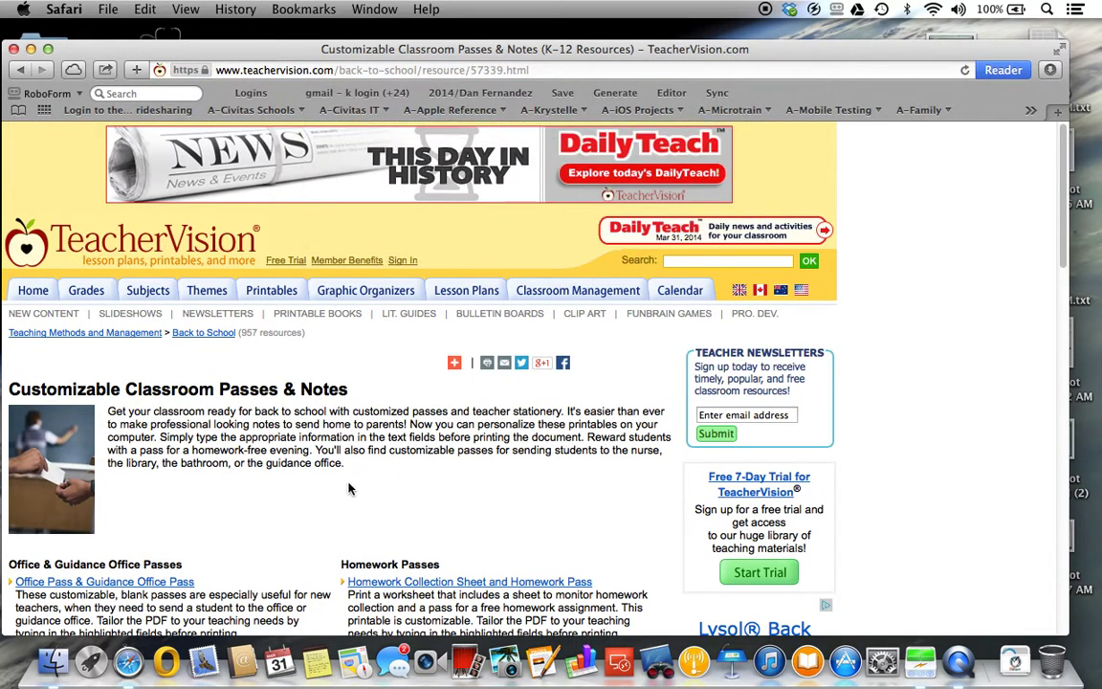
pyautogui.scroll(-8, 348, 489)
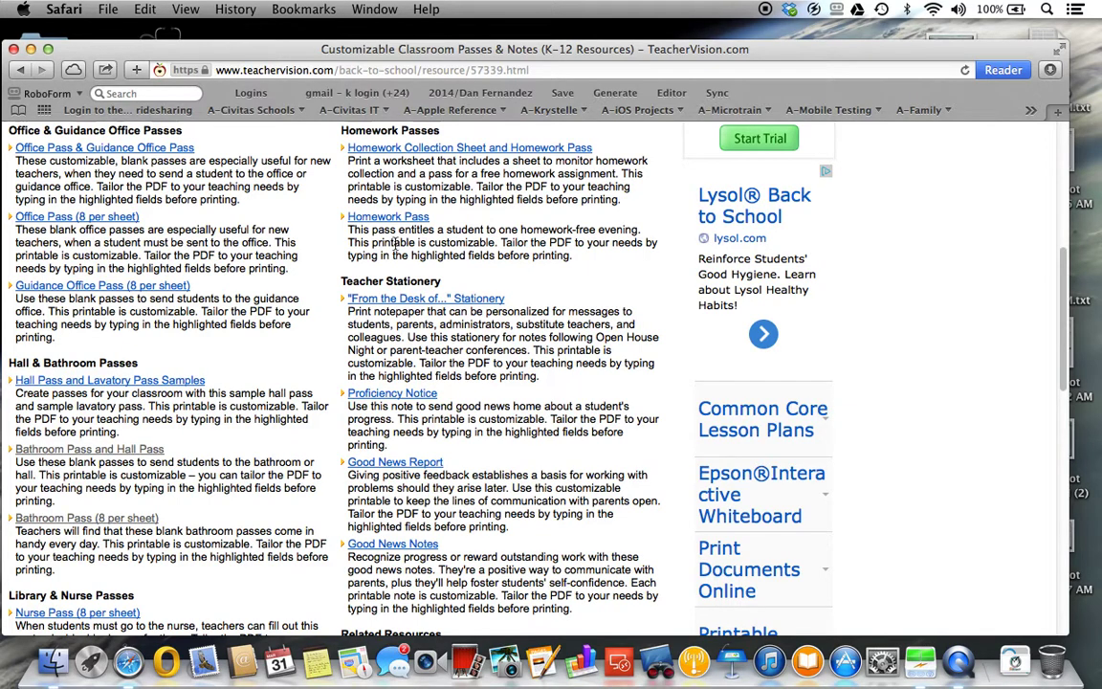
pyautogui.click(389, 217)
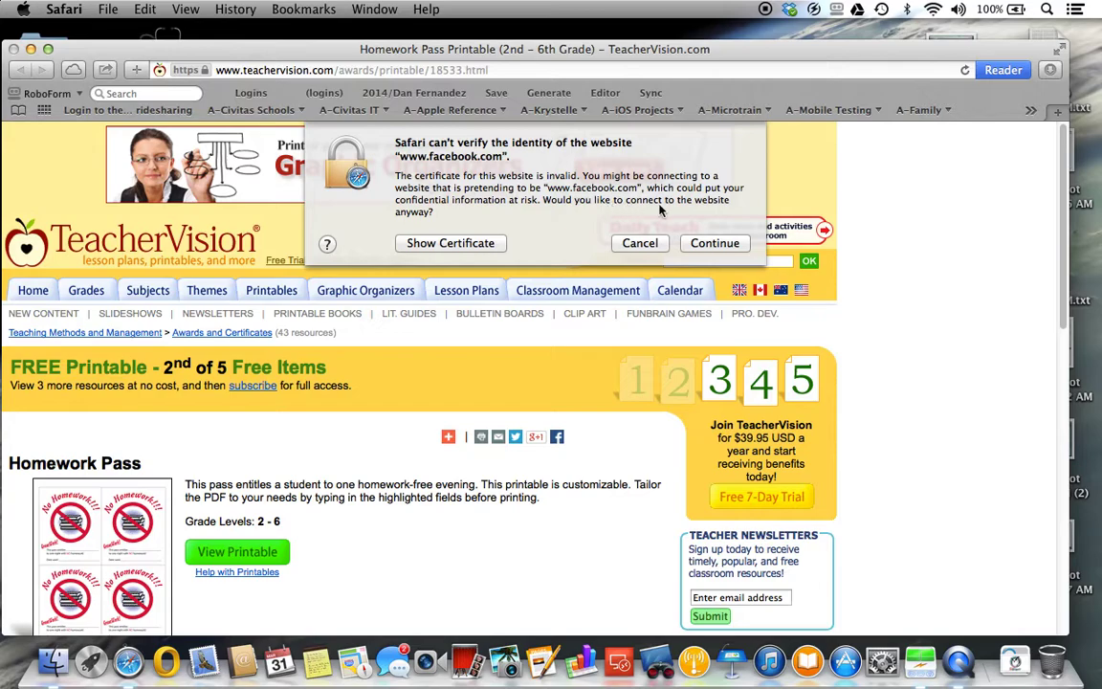
pyautogui.click(643, 243)
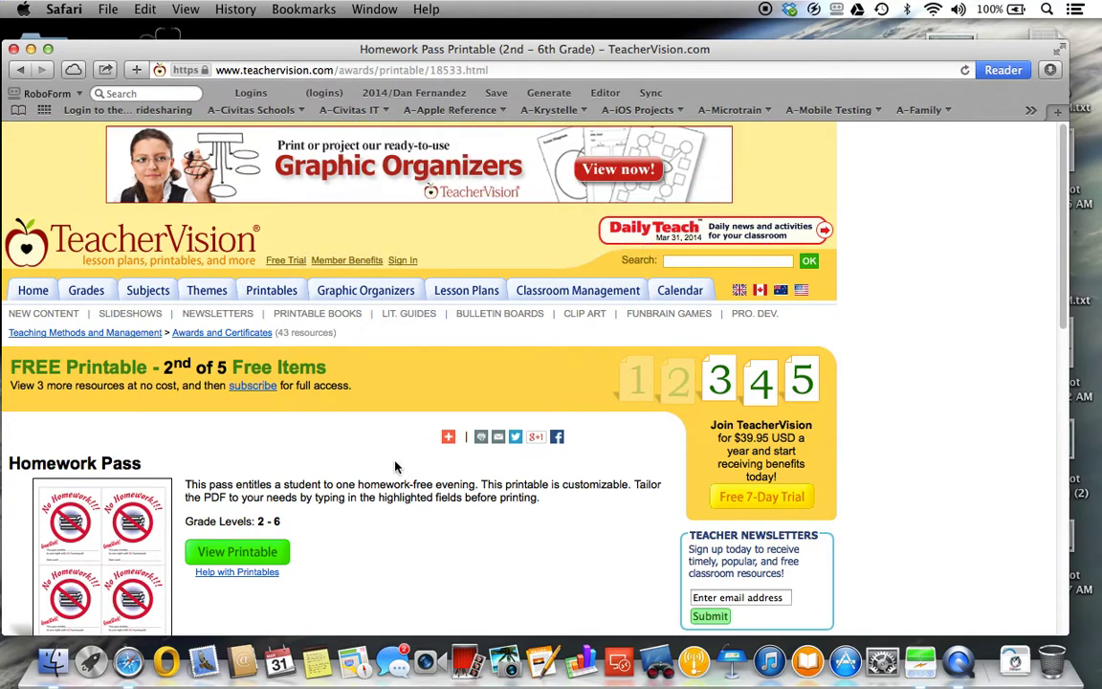
# - Open the Homework Pass printable and look through the PDF from beginning to end
pyautogui.click(240, 553)
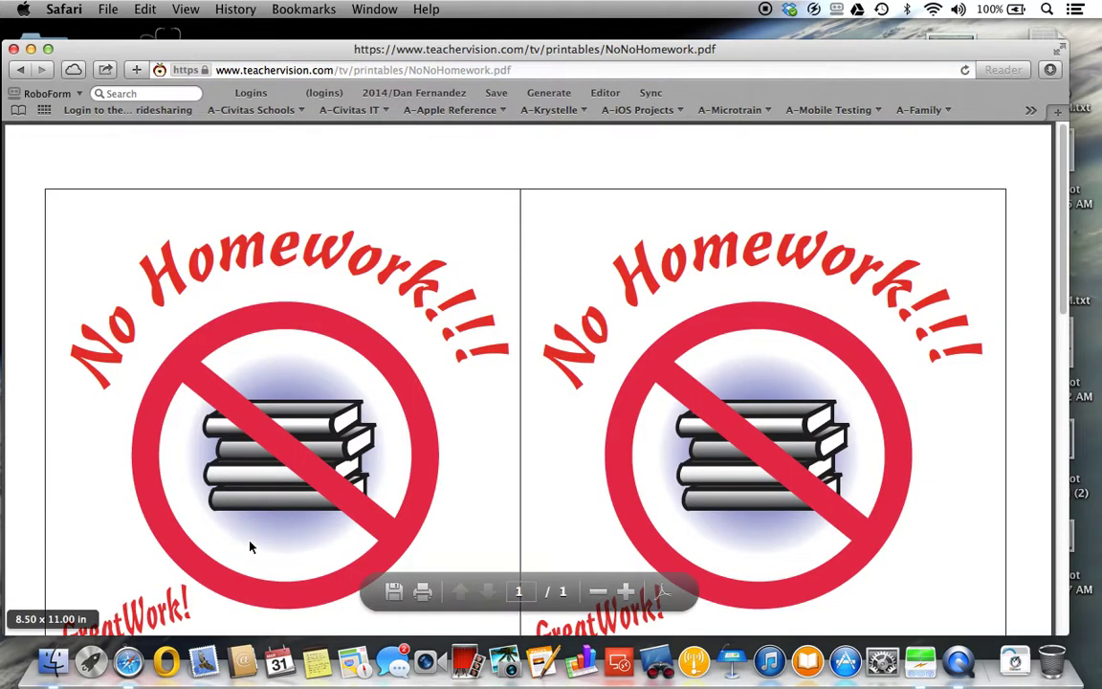
pyautogui.scroll(-5, 541, 521)
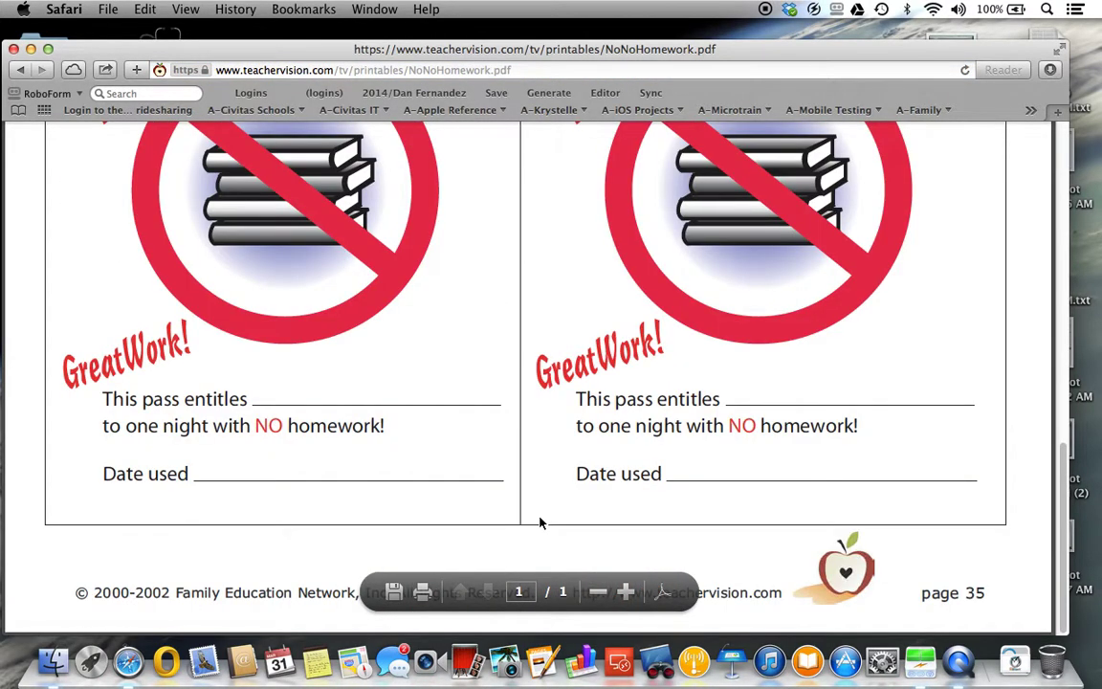
pyautogui.scroll(5, 540, 522)
pyautogui.click(21, 70)
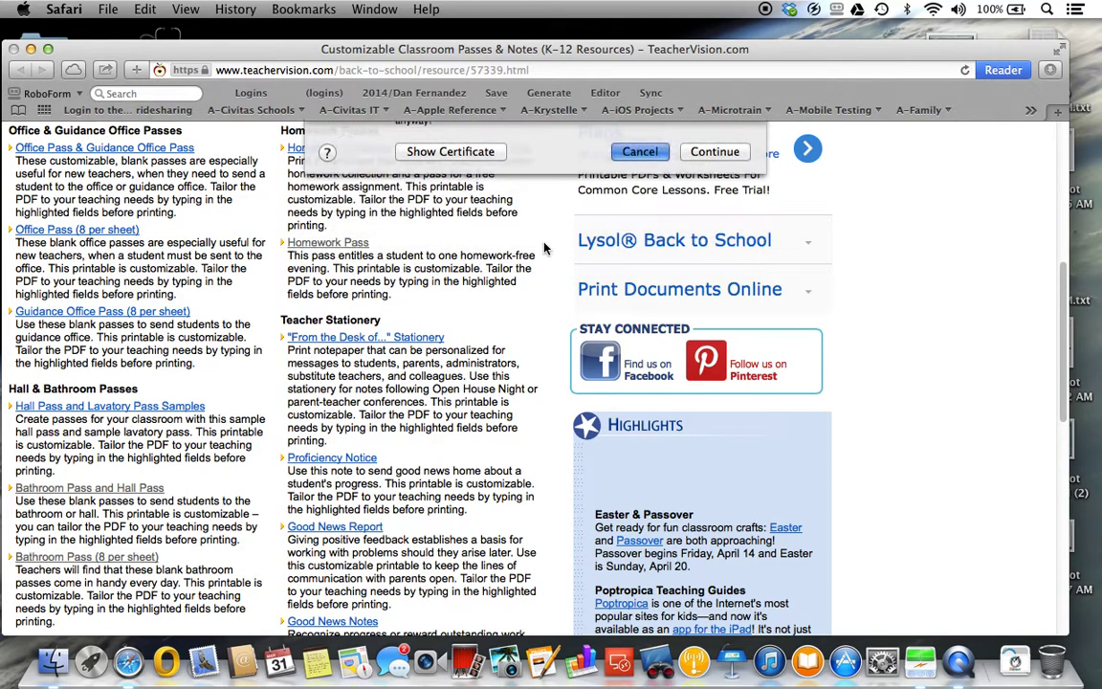
pyautogui.click(23, 70)
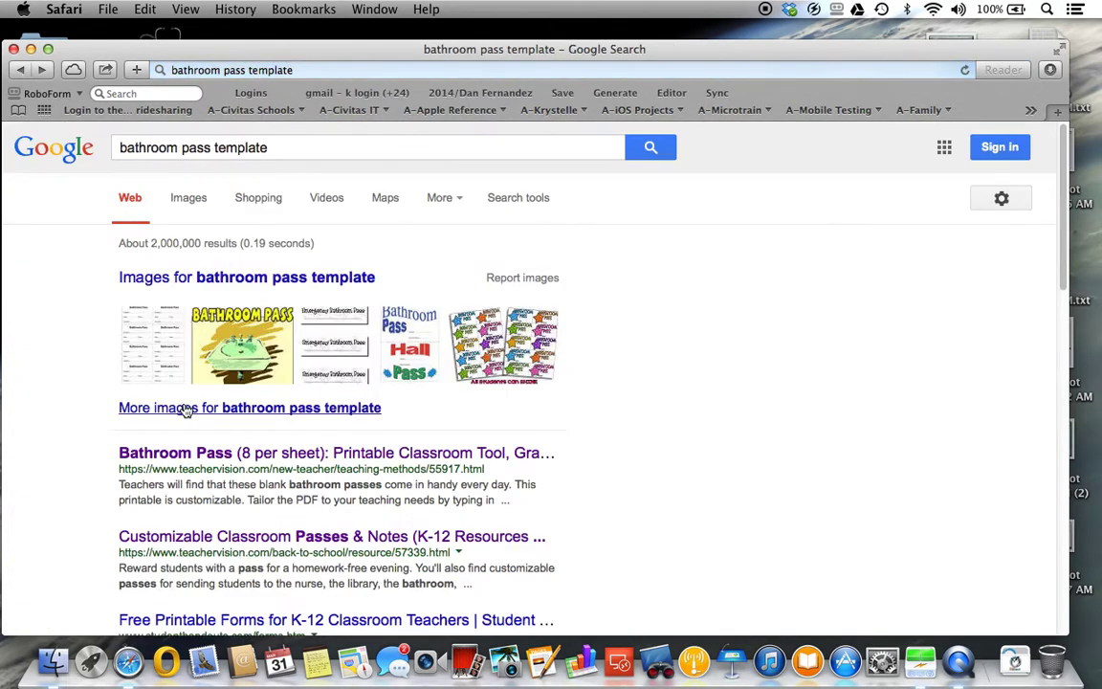
pyautogui.click(272, 453)
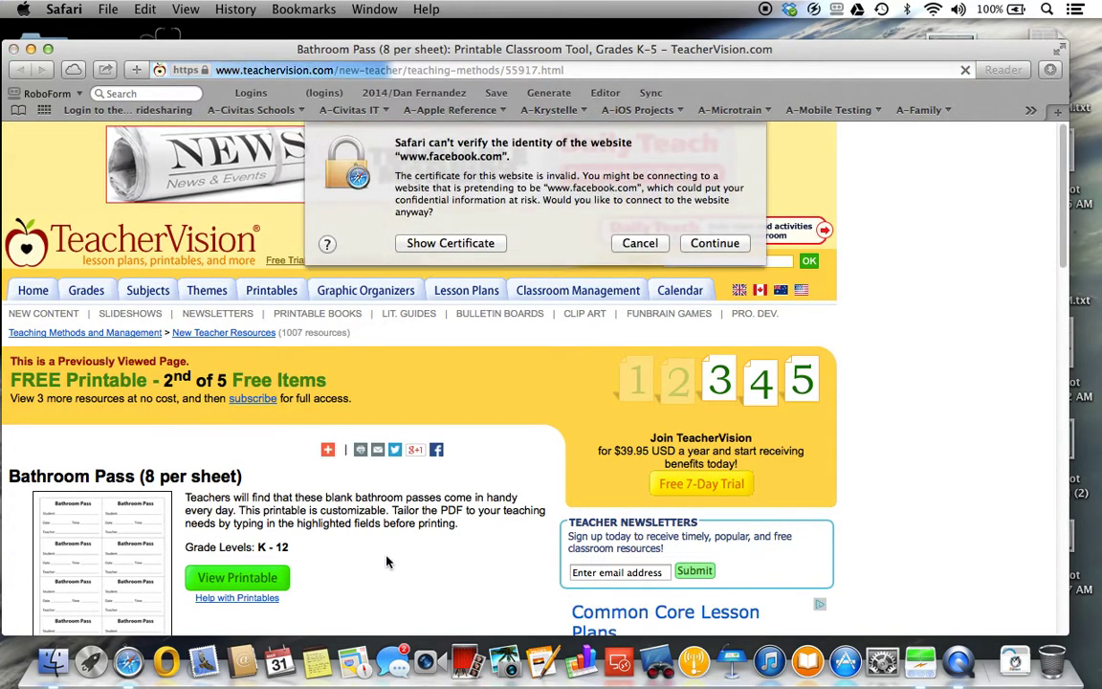
pyautogui.click(637, 242)
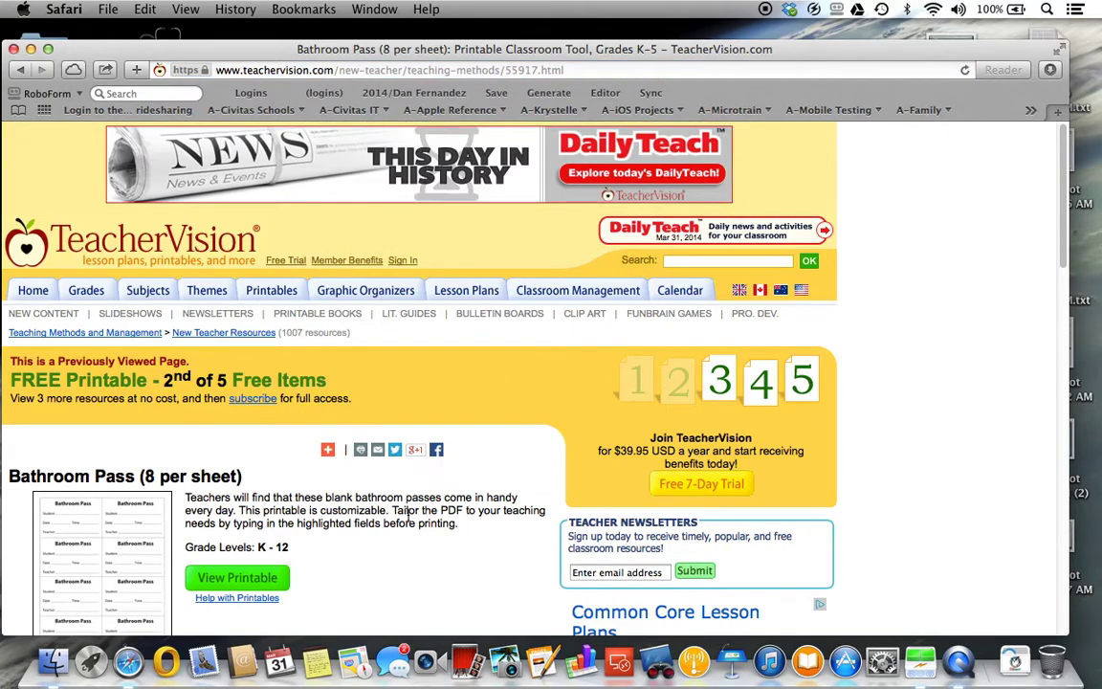
# - Display the Bathroom Pass printable PDF and move the browser window slightly higher on the desktop
pyautogui.scroll(-5, 405, 517)
pyautogui.scroll(2, 322, 418)
pyautogui.click(236, 314)
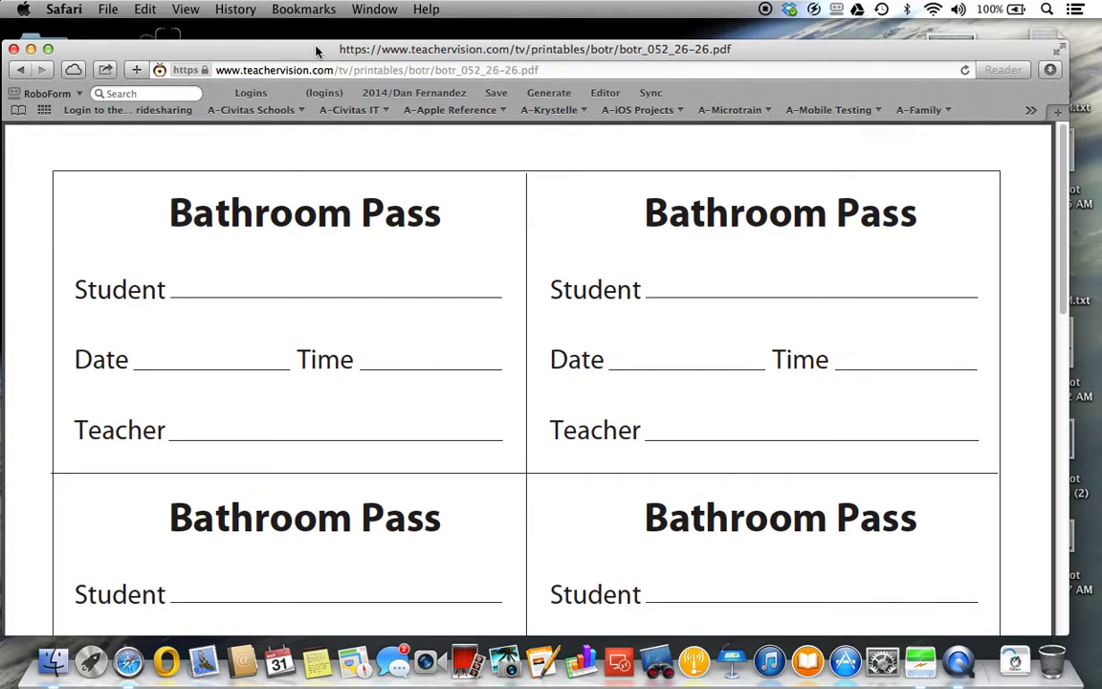
pyautogui.moveTo(316, 51); pyautogui.dragTo(321, 33)
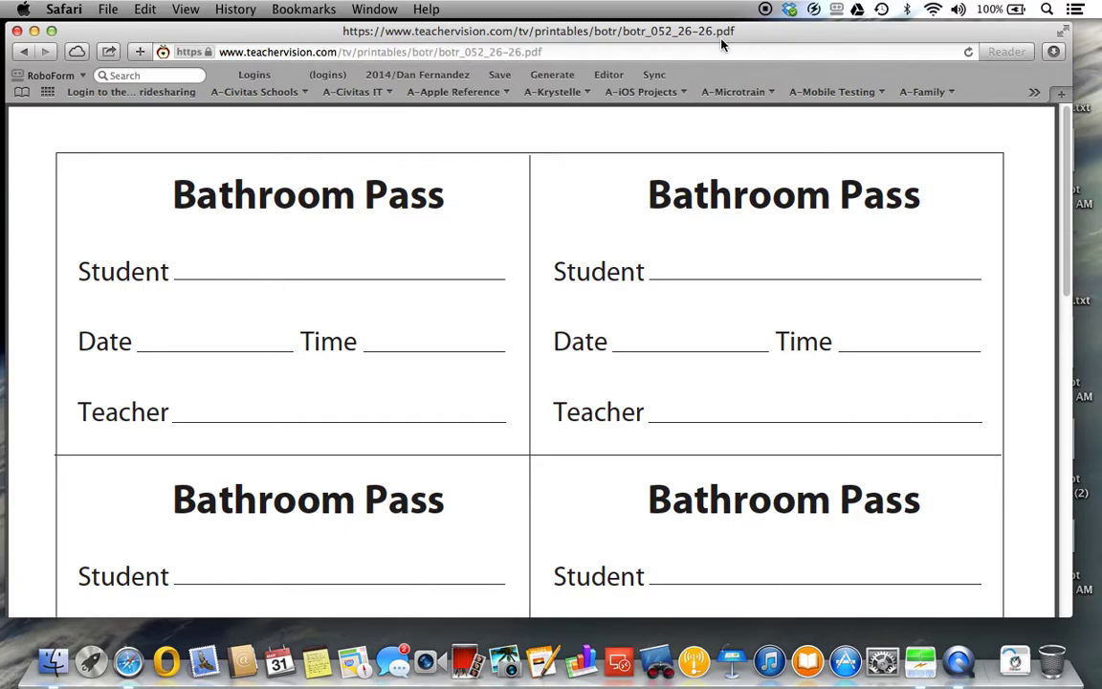
# - Go to youtube.com in place of the bathroom pass PDF
pyautogui.click(740, 52)
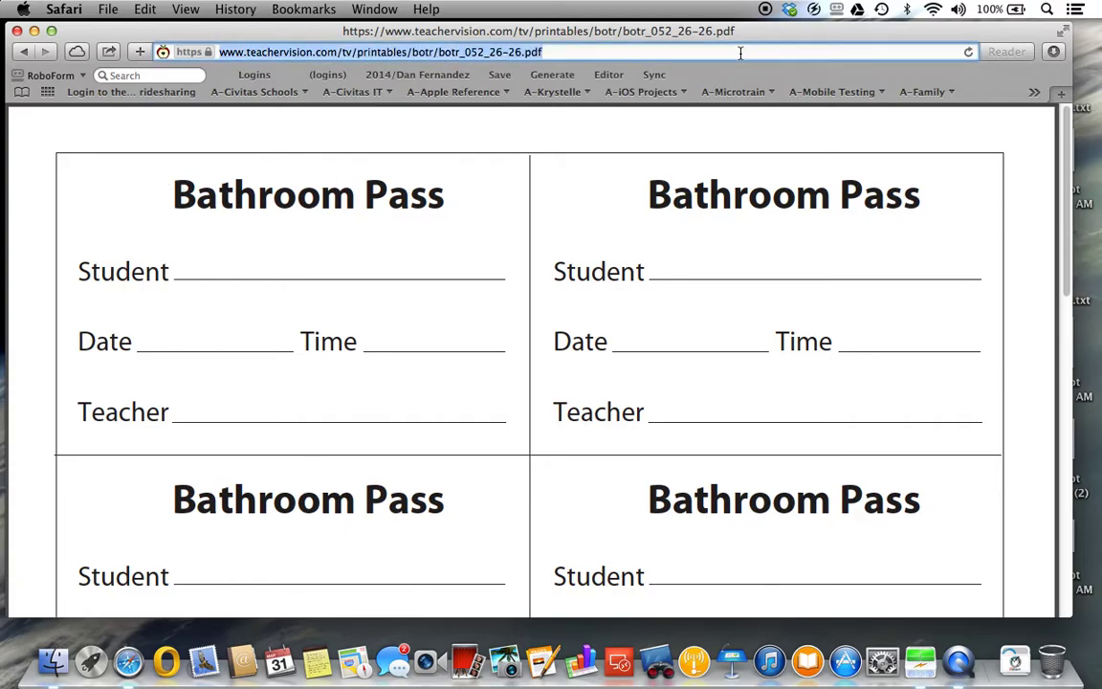
pyautogui.write('youtube.com')
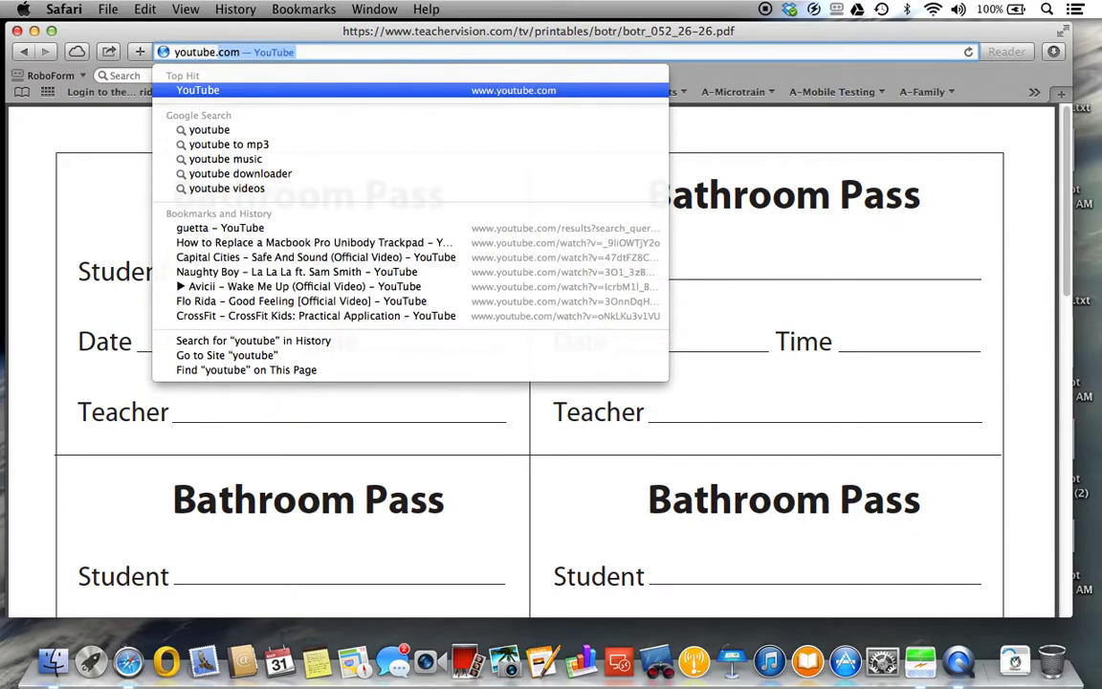
pyautogui.press('Return')
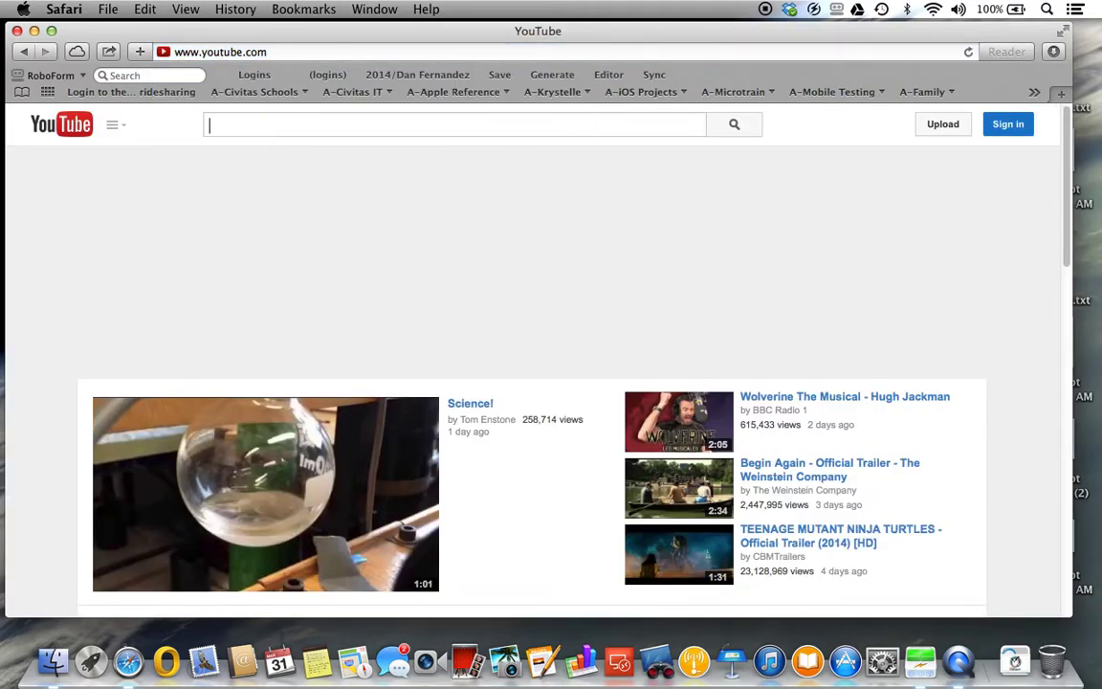
# - Search YouTube for "apple iosgenius" and open the list of videos on the iOS Genius channel
pyautogui.click(632, 114)
pyautogui.write('app')
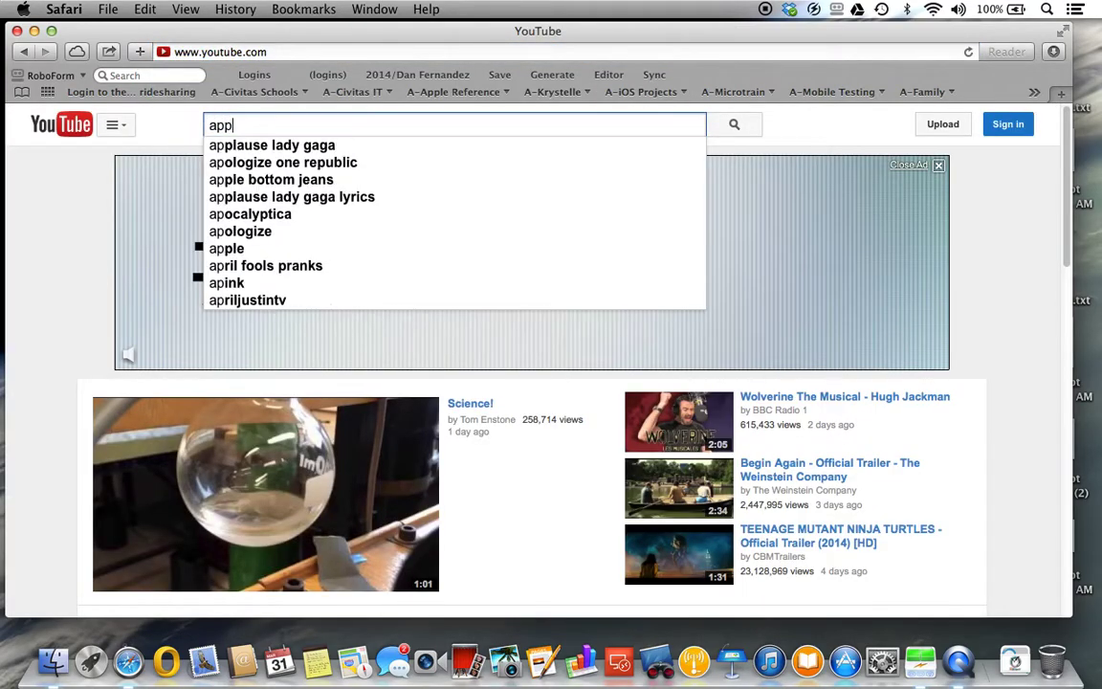
pyautogui.write('le ios')
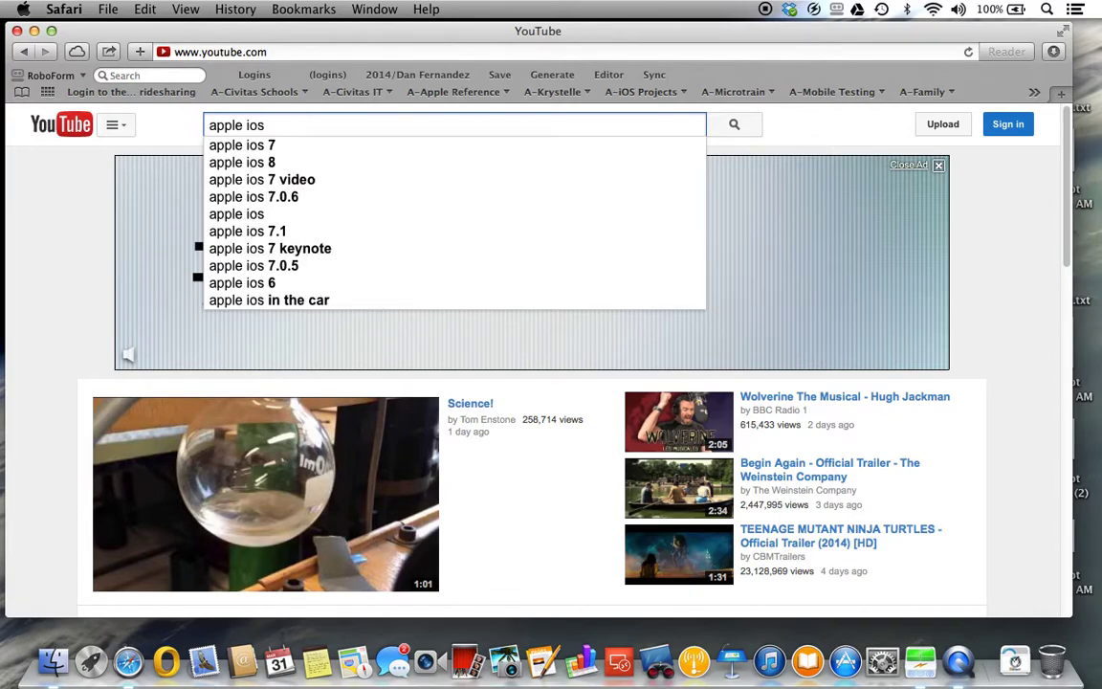
pyautogui.write('genius')
pyautogui.press('Return')
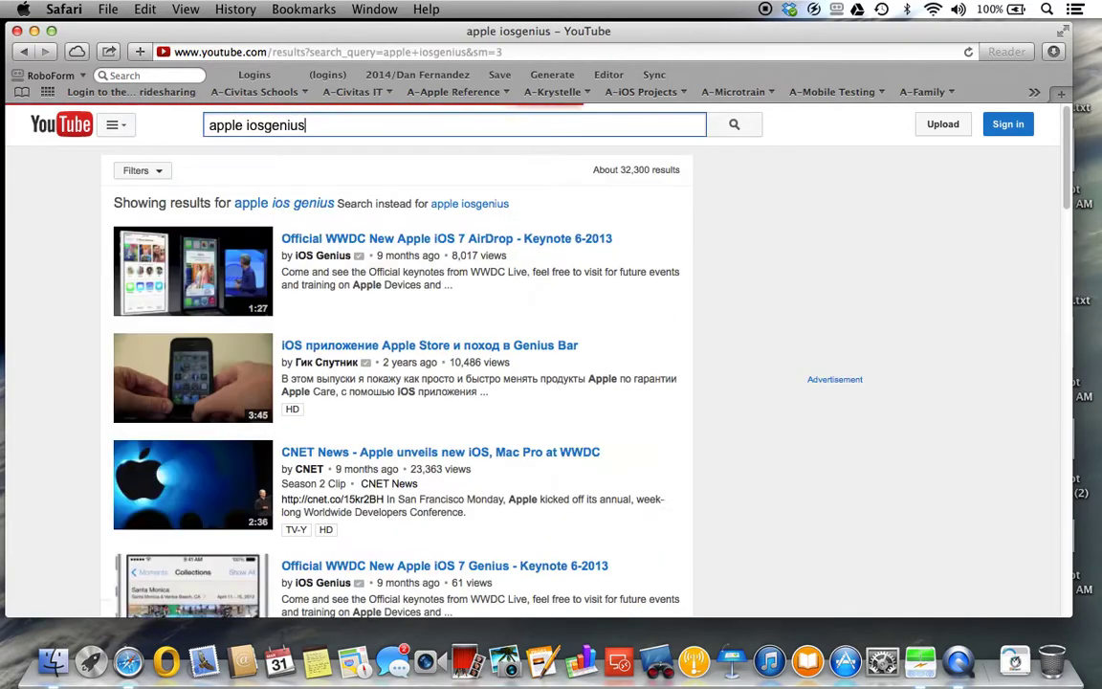
pyautogui.click(326, 258)
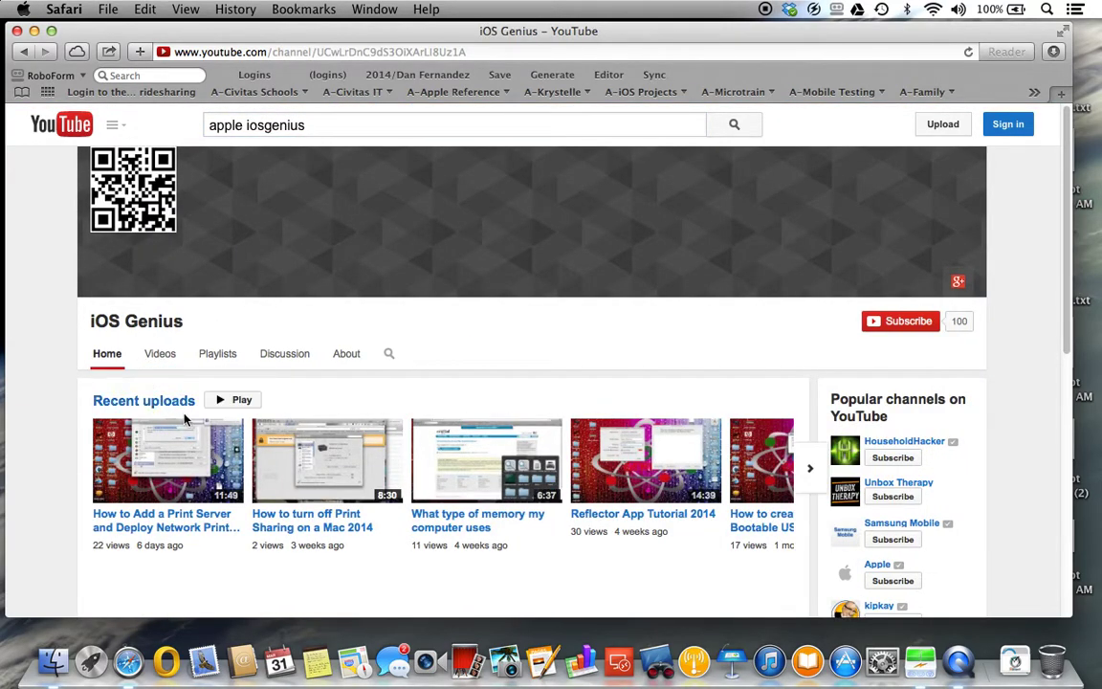
pyautogui.click(160, 354)
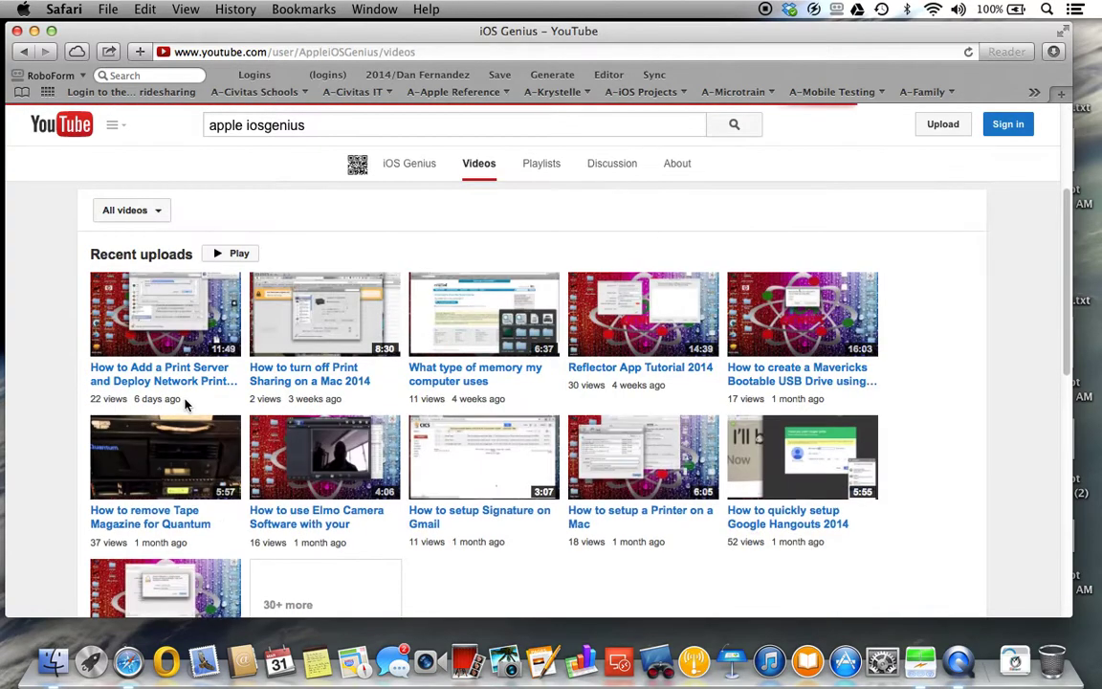